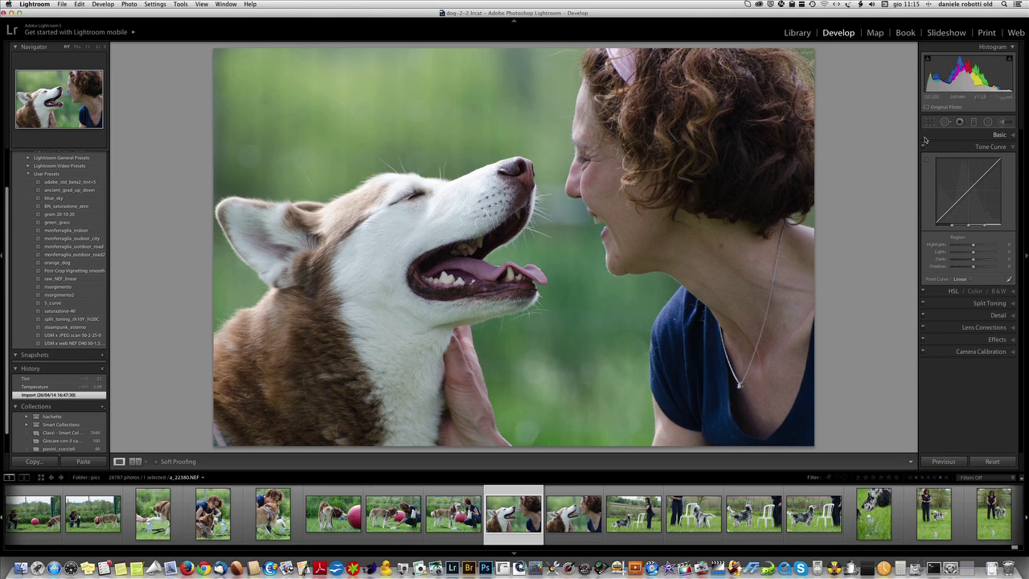
# - Expand the Basic panel to show white balance, tone and presence controls
pyautogui.click(1012, 135)
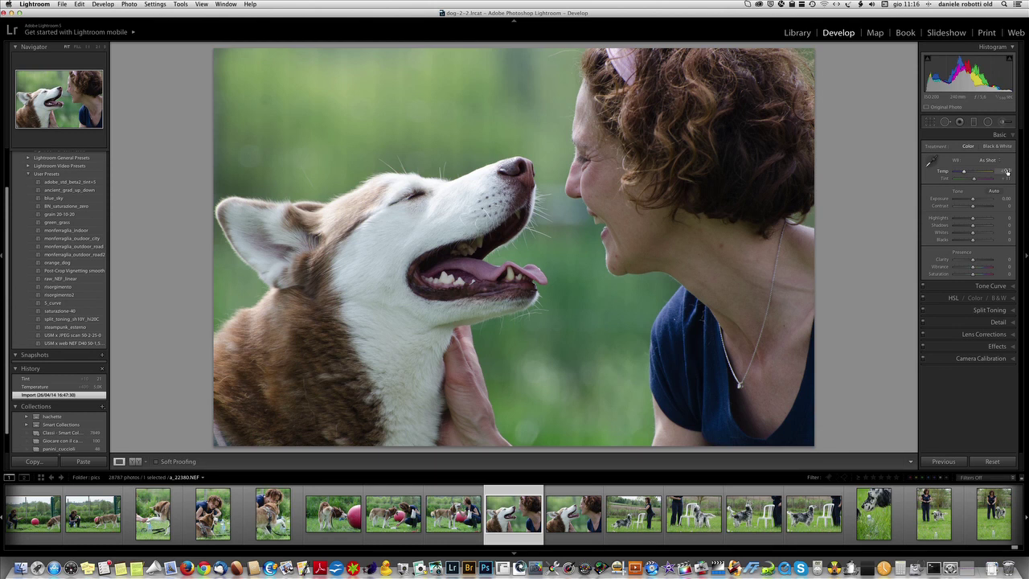
# - Sample white balance from the woman's neck, then revert the photo to its Import state
pyautogui.click(930, 164)
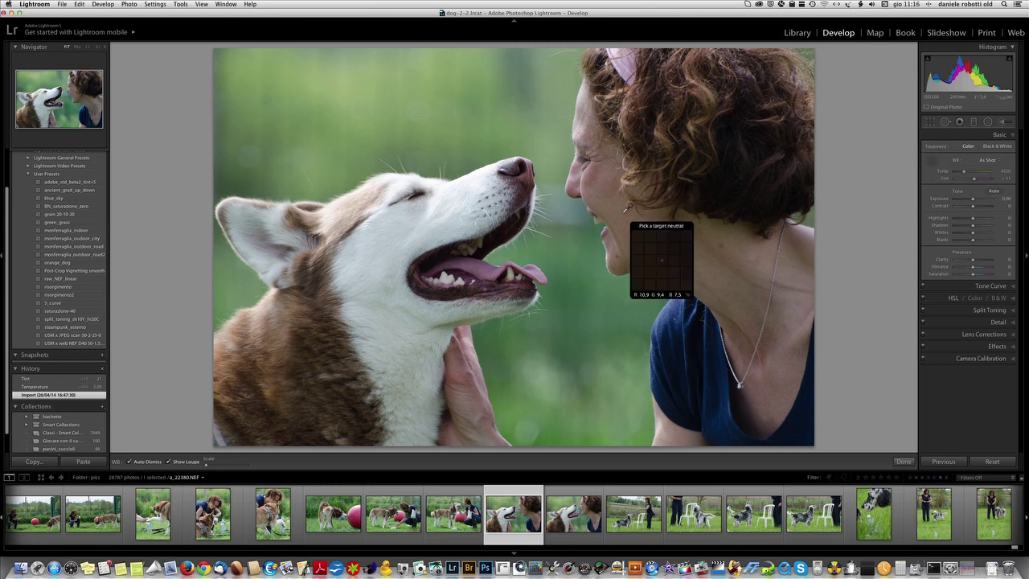
pyautogui.click(396, 251)
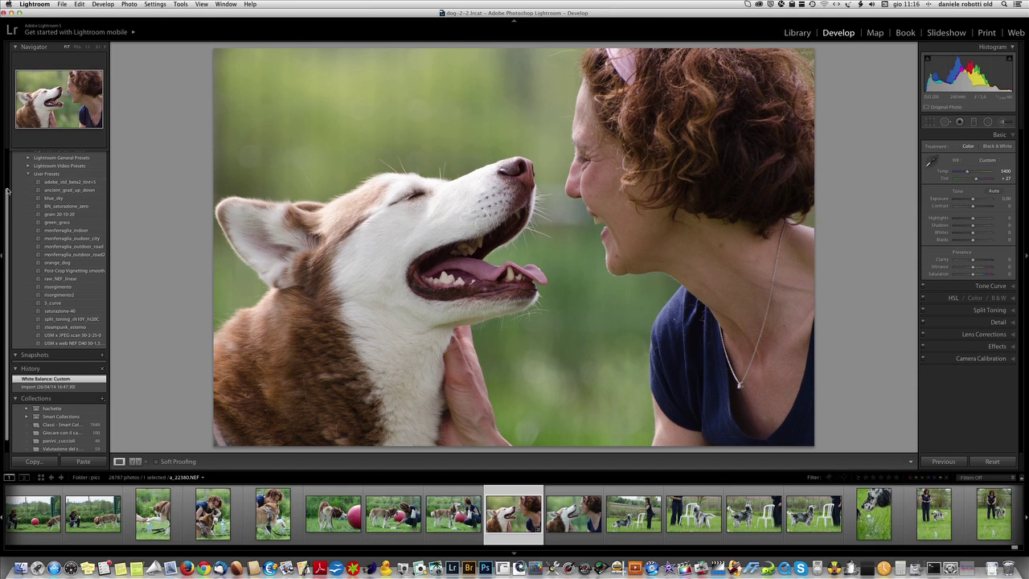
pyautogui.moveTo(6, 193); pyautogui.dragTo(7, 153)
pyautogui.click(15, 153)
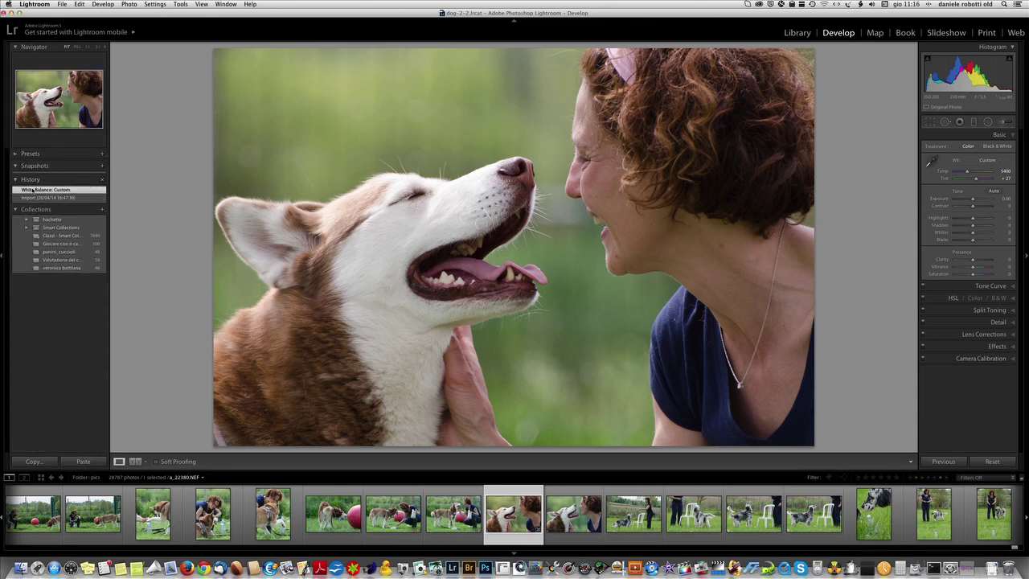
pyautogui.click(35, 198)
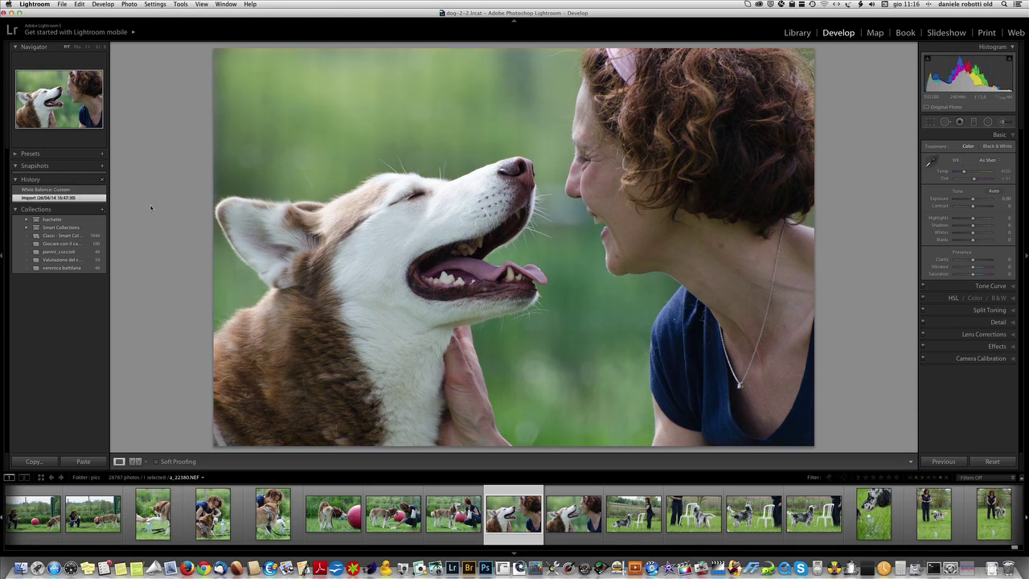
# - Set a custom white balance of Temperature 5121 and Tint +24, checking it against the original
pyautogui.click(1005, 171)
pyautogui.press('Return')
pyautogui.moveTo(965, 172); pyautogui.dragTo(966, 173)
pyautogui.moveTo(966, 173); pyautogui.dragTo(967, 173)
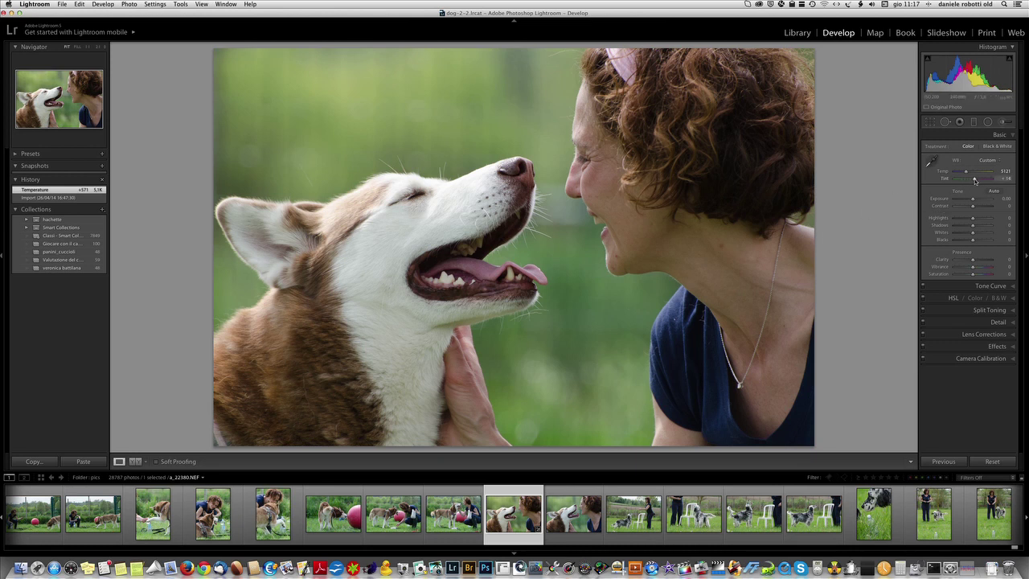
pyautogui.moveTo(974, 180); pyautogui.dragTo(976, 181)
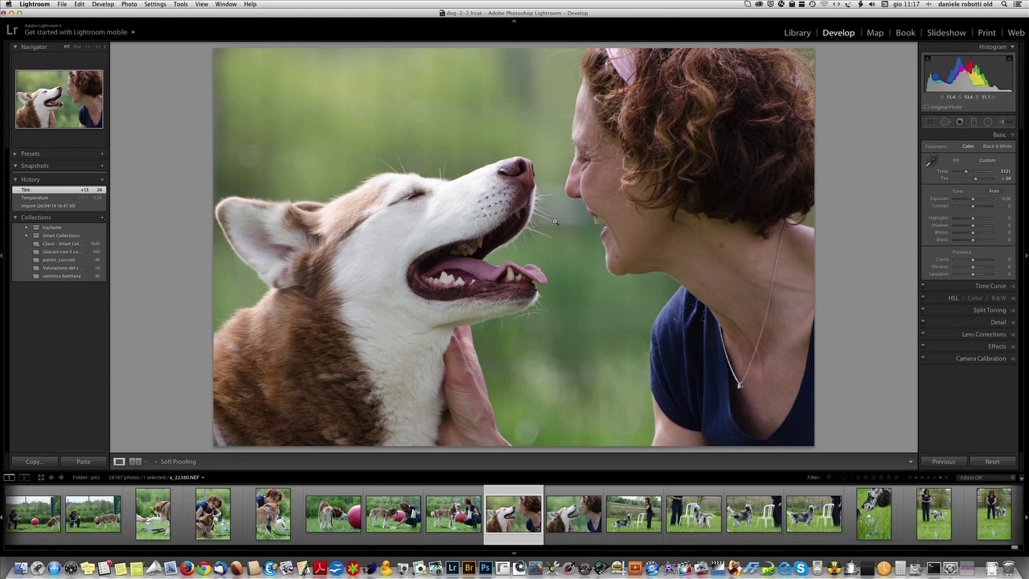
pyautogui.click(47, 205)
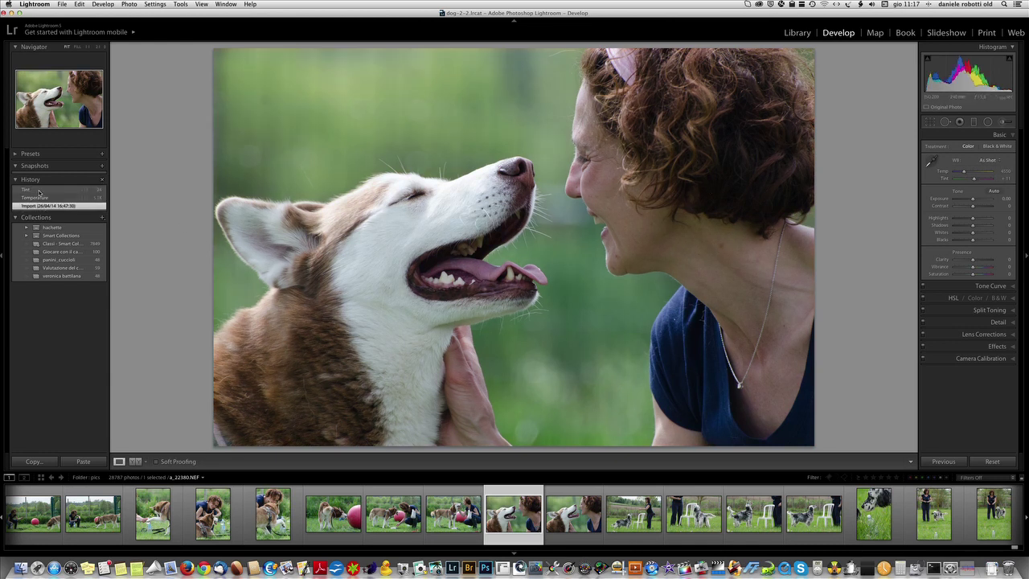
pyautogui.click(39, 190)
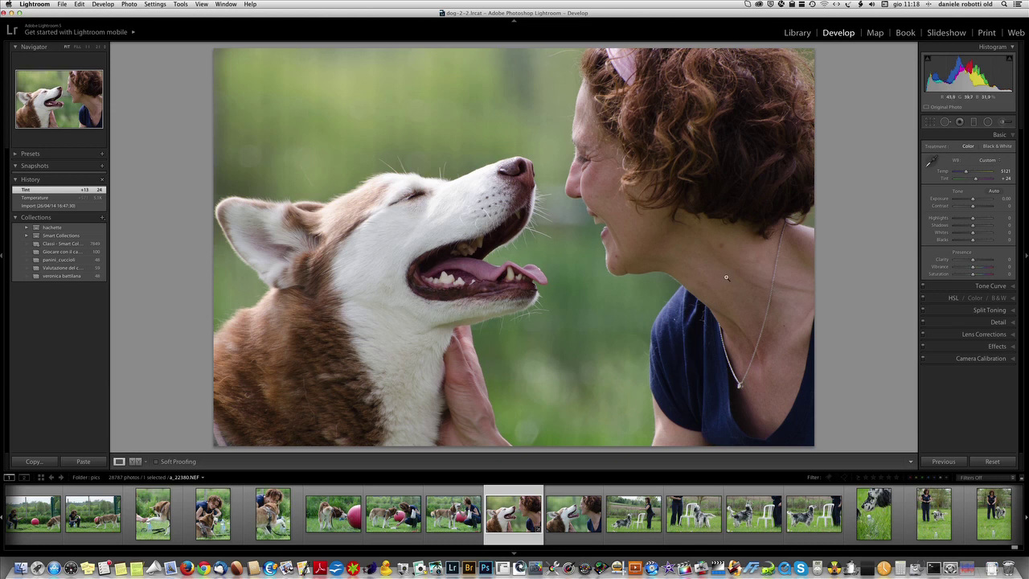
pyautogui.click(994, 287)
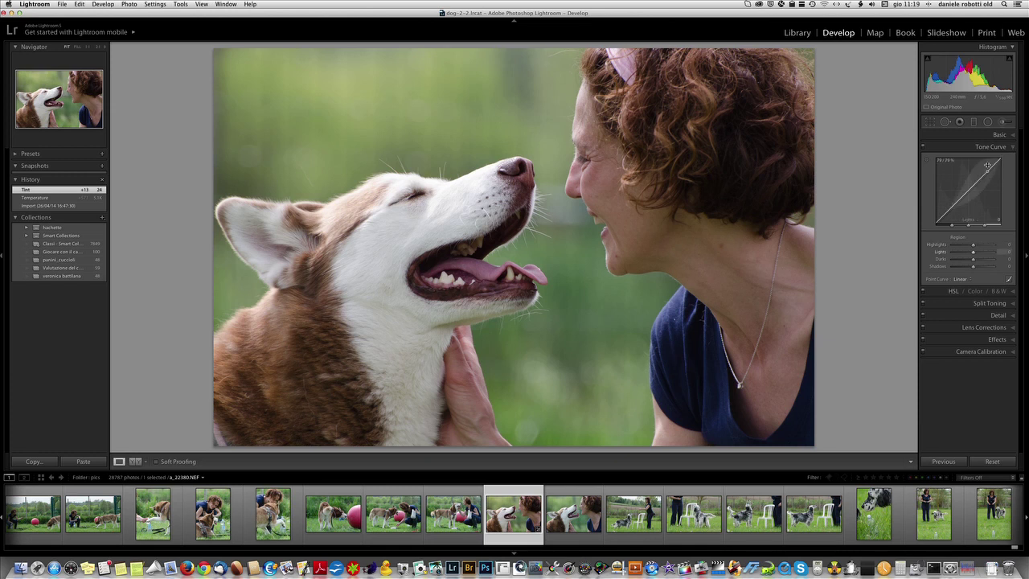
# - Reopen the Tone Curve panel and set the Lights region to +20
pyautogui.click(1011, 146)
pyautogui.click(1011, 135)
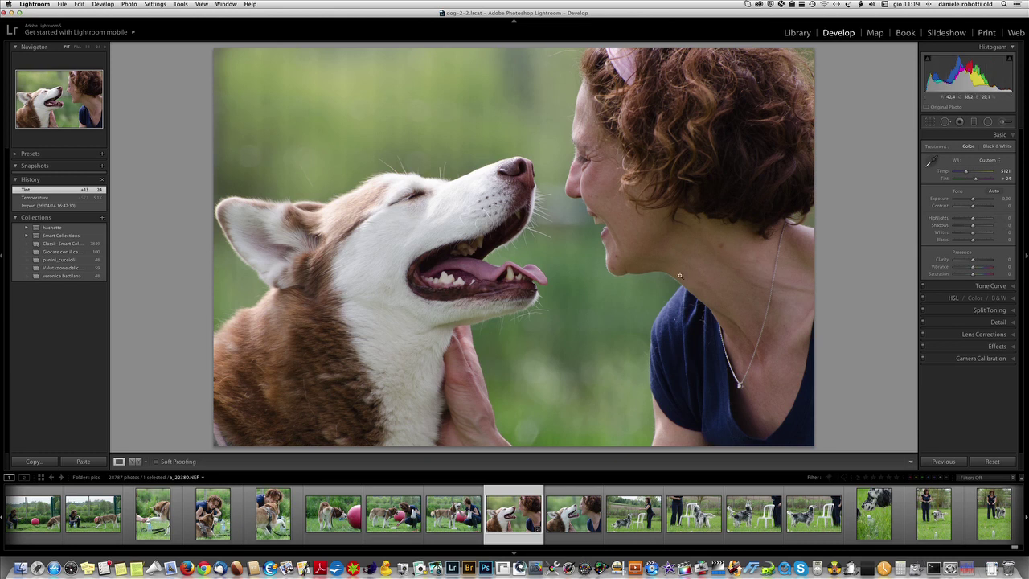
pyautogui.click(1013, 286)
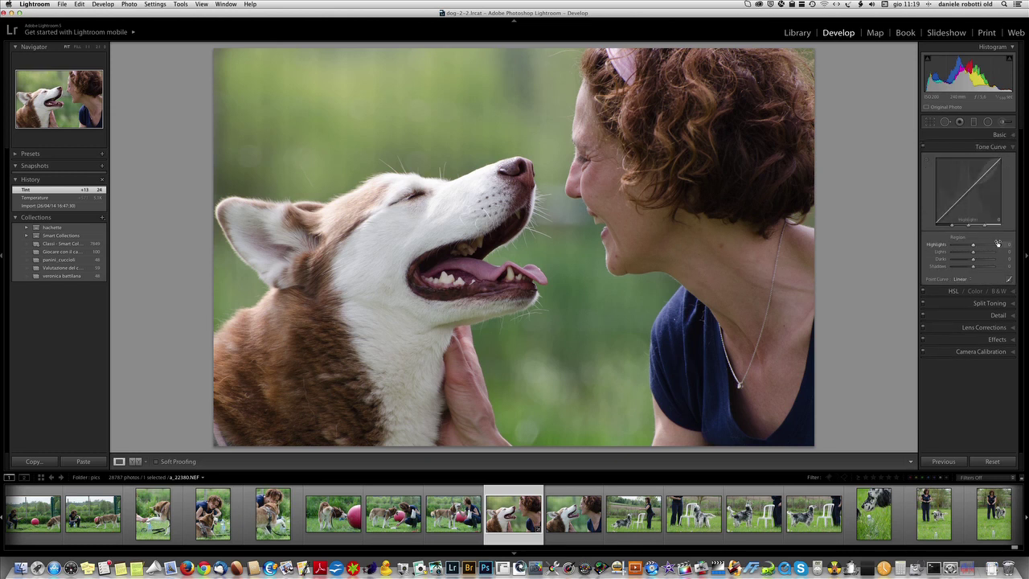
pyautogui.click(1010, 252)
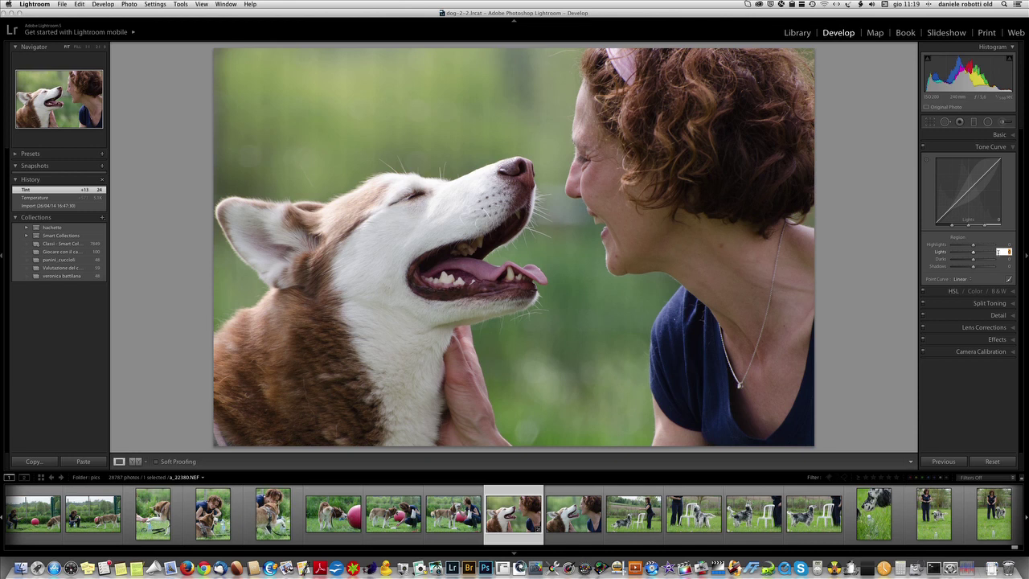
pyautogui.write('10')
pyautogui.press('Return')
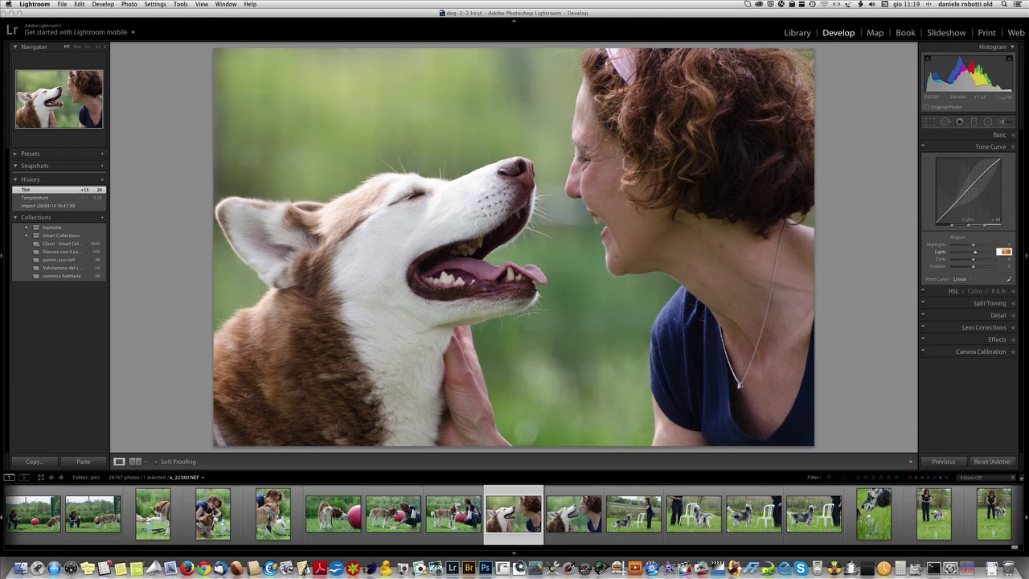
pyautogui.write('20')
pyautogui.press('Return')
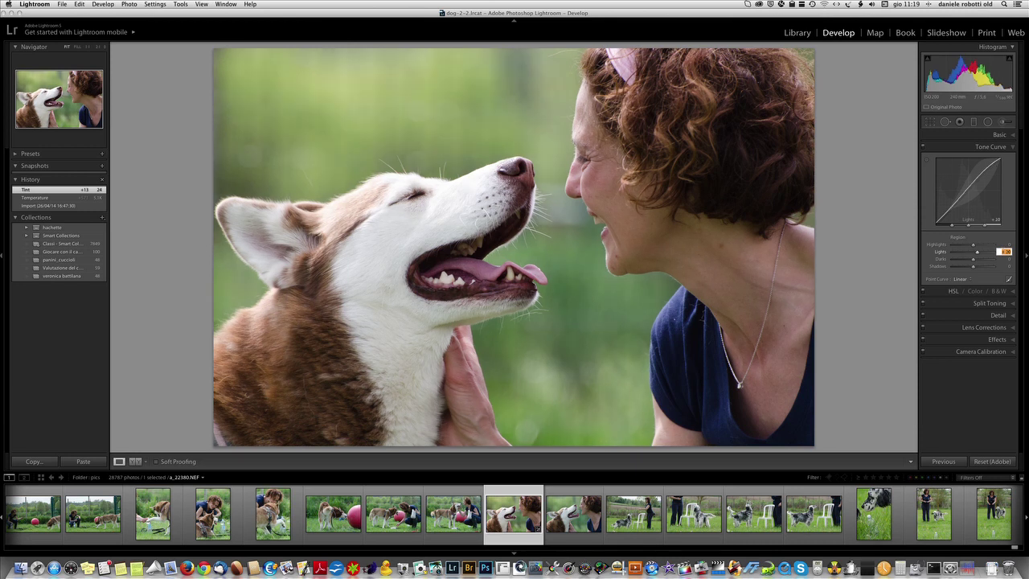
# - Set the Darks region to -40, then step back to the Light Tones +20 history state
pyautogui.press('Tab')
pyautogui.write('-10')
pyautogui.press('Return')
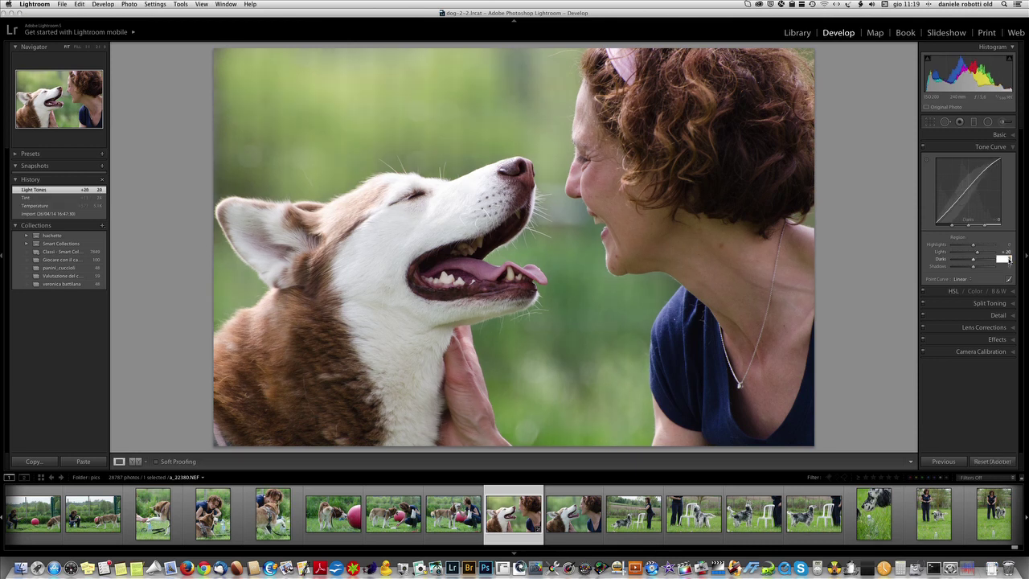
pyautogui.write('-40')
pyautogui.press('Return')
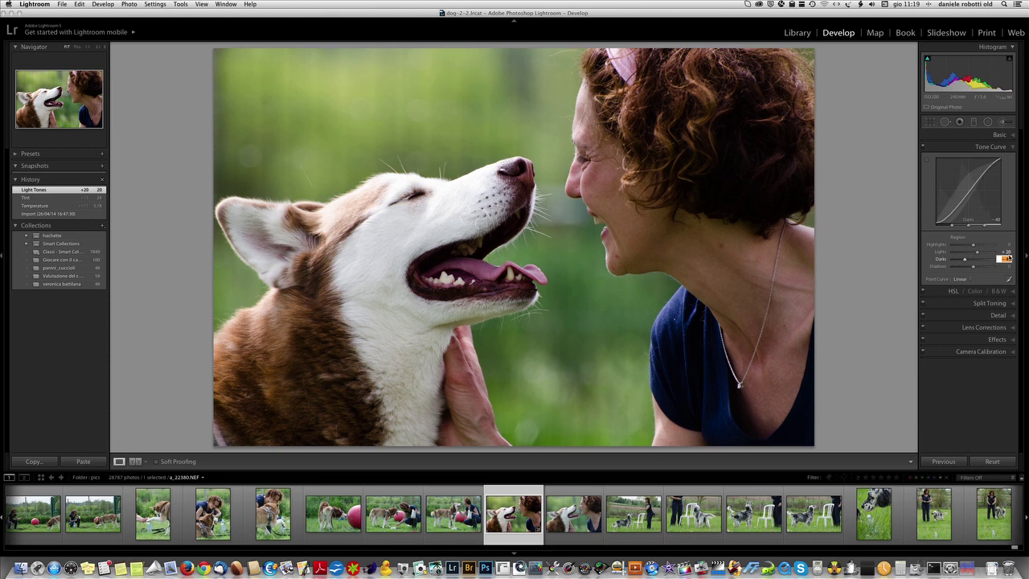
pyautogui.hotkey('shift', 'Tab')
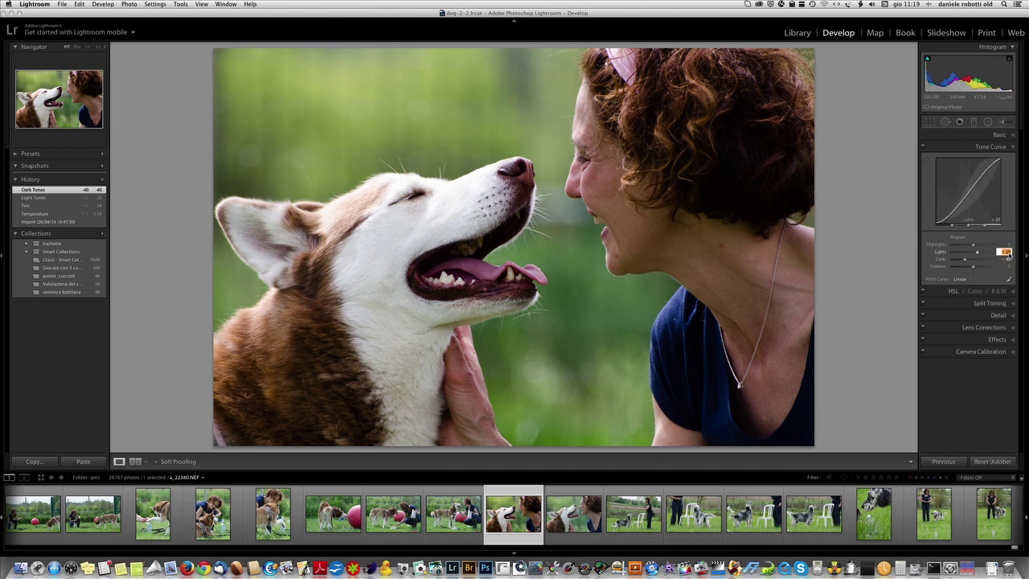
pyautogui.hotkey('shift', 'Up')
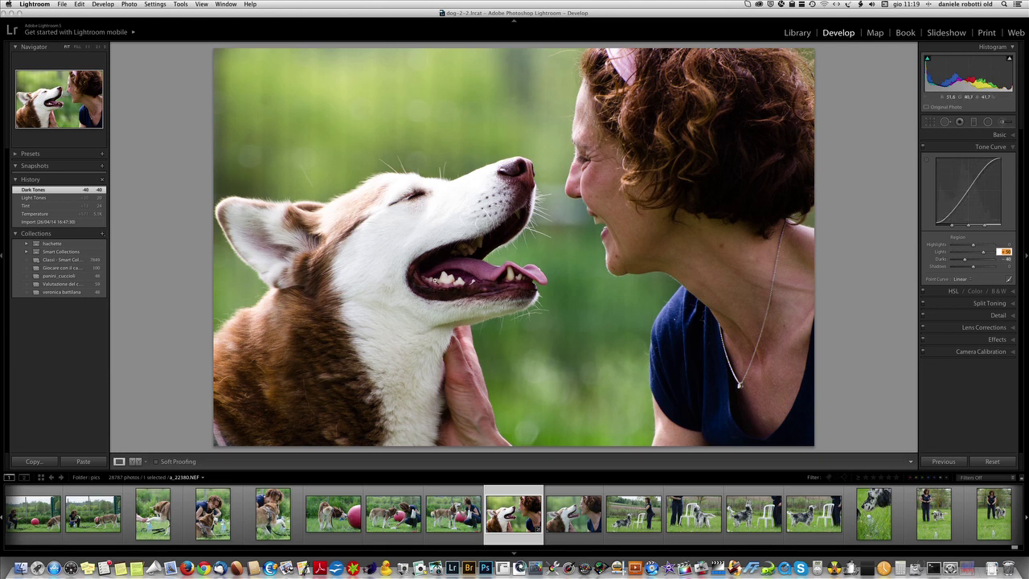
pyautogui.click(44, 199)
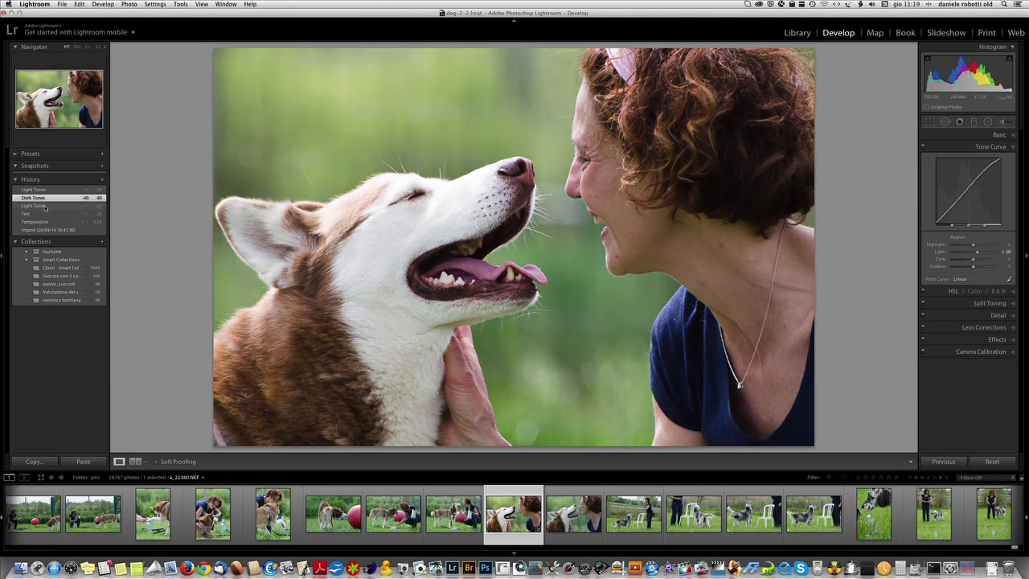
# - From the Tint state, enter tone curve Lights +10, Darks +20 and Shadows -10
pyautogui.click(43, 214)
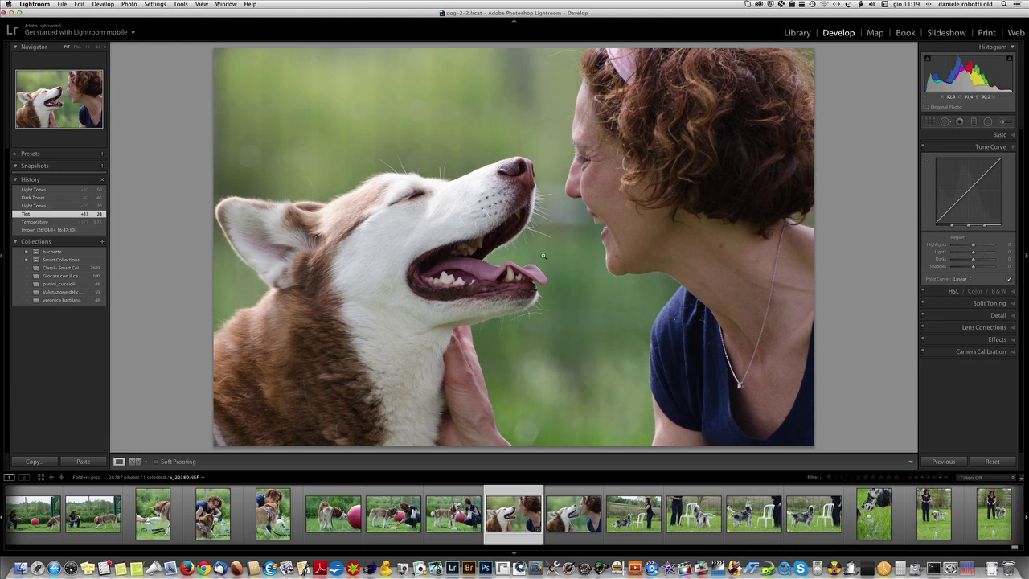
pyautogui.click(1008, 252)
pyautogui.press('shift')
pyautogui.hotkey('shift', 'Up')
pyautogui.click(1007, 258)
pyautogui.hotkey('shift', 'Up')
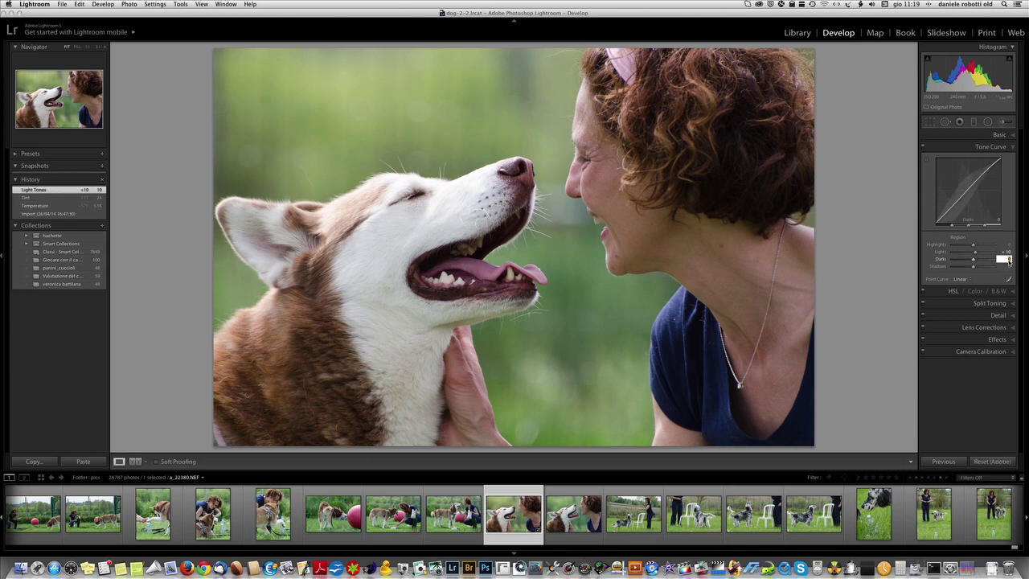
pyautogui.hotkey('shift', 'Up')
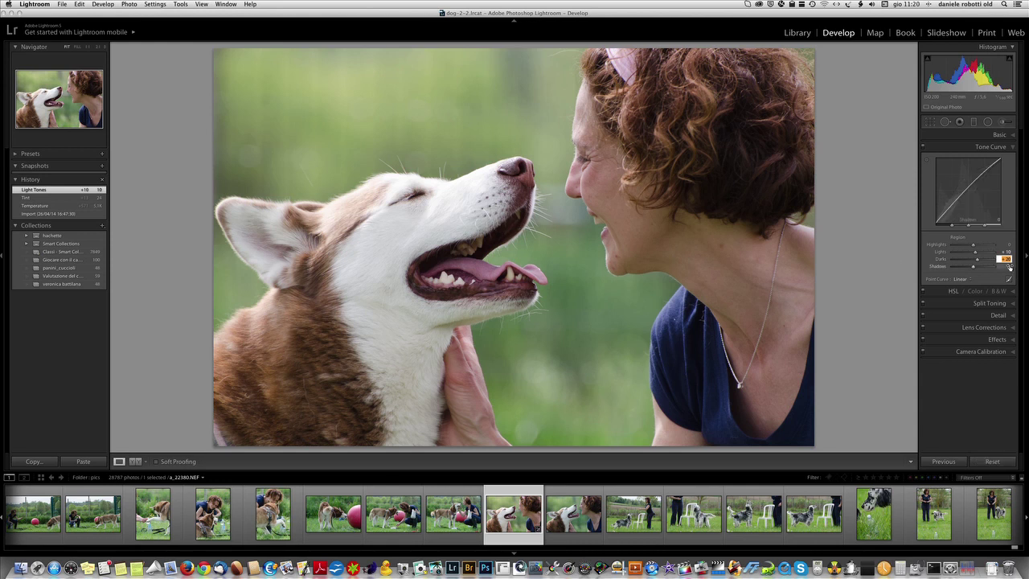
pyautogui.press('Tab')
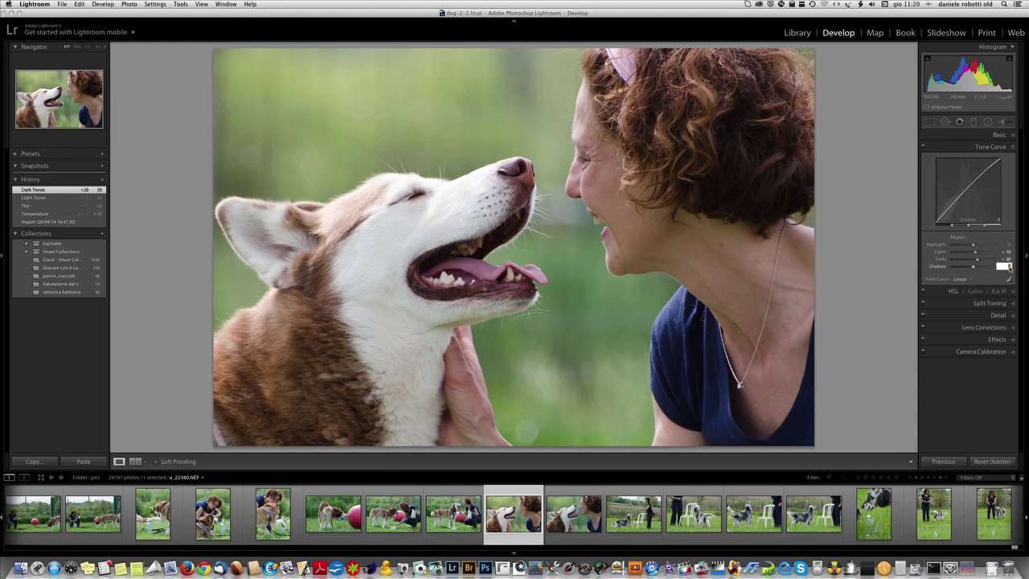
pyautogui.hotkey('shift', 'Down')
pyautogui.hotkey('shift', 'Down')
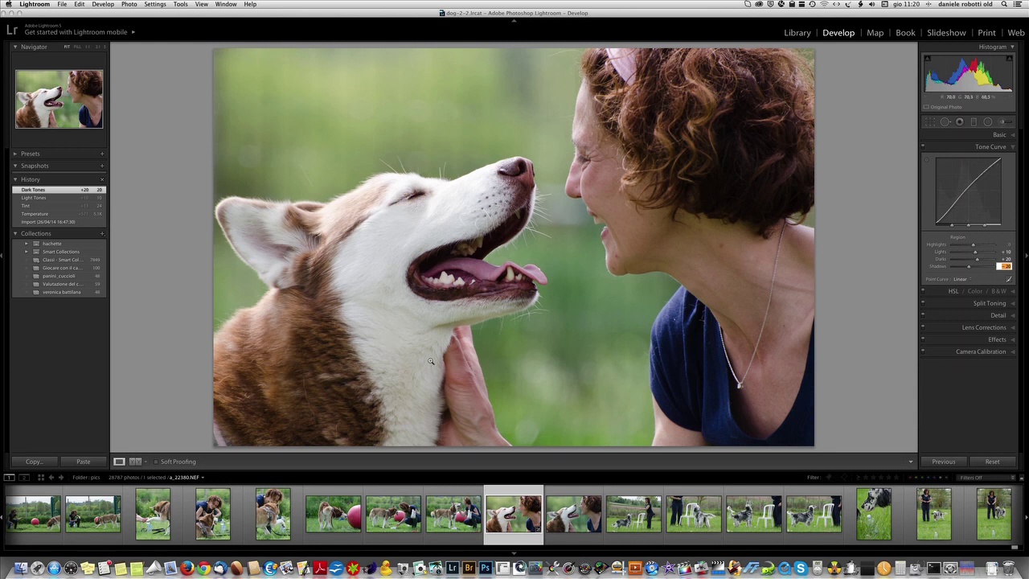
pyautogui.click(37, 206)
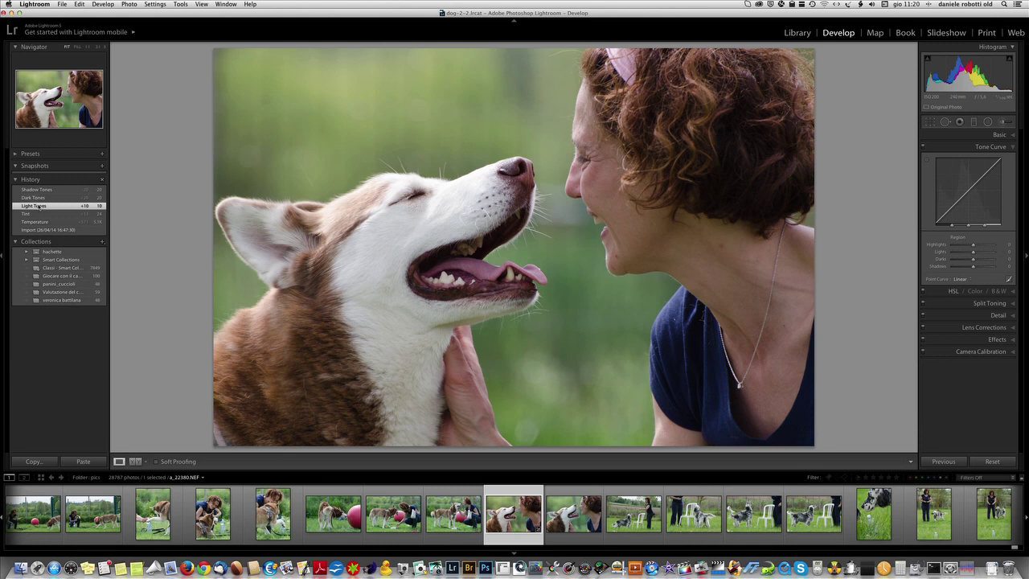
# - Toggle between the Shadow Tones and Tint history states, ending on Tint with Basic panel showing
pyautogui.click(38, 190)
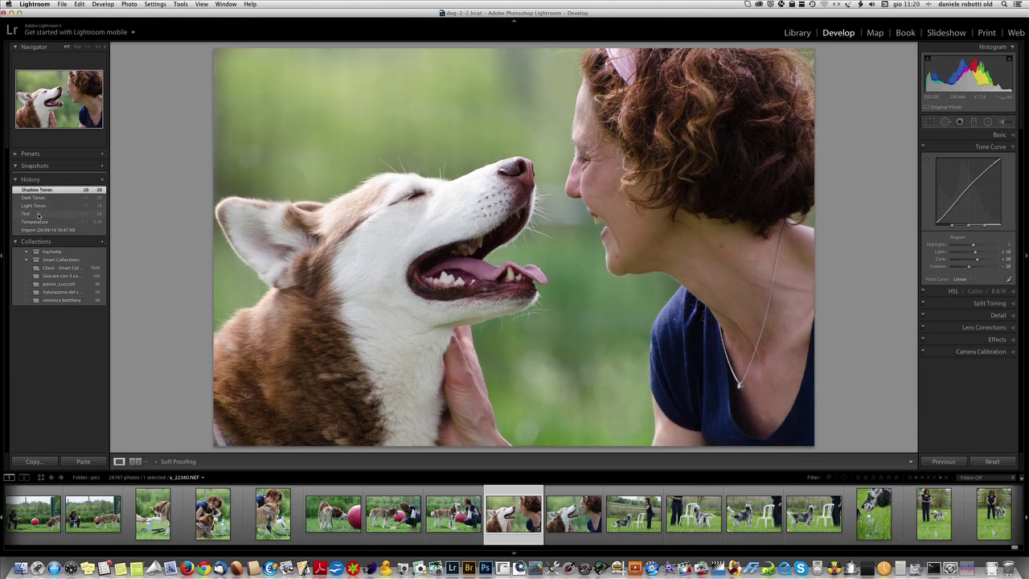
pyautogui.click(38, 214)
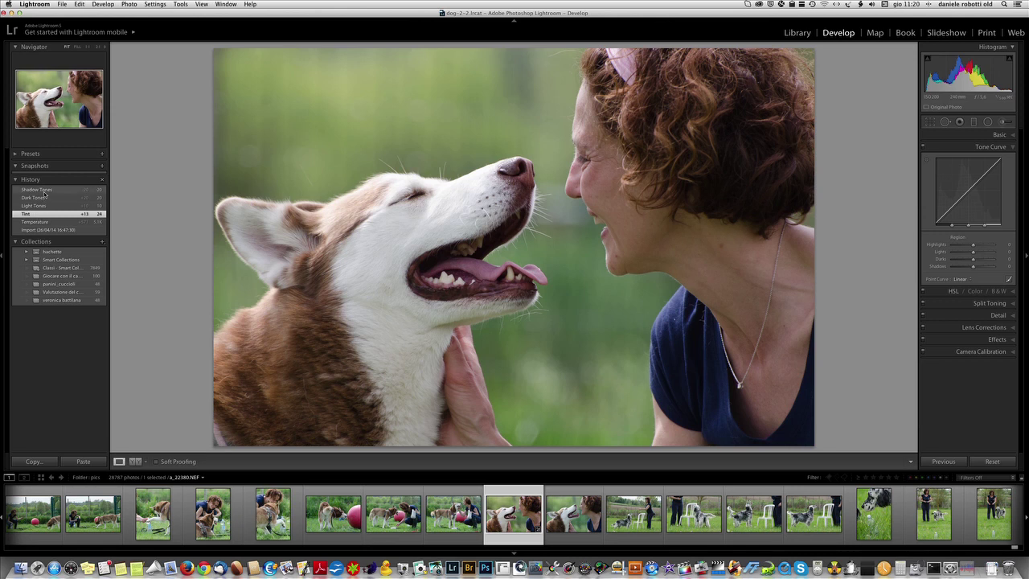
pyautogui.click(37, 190)
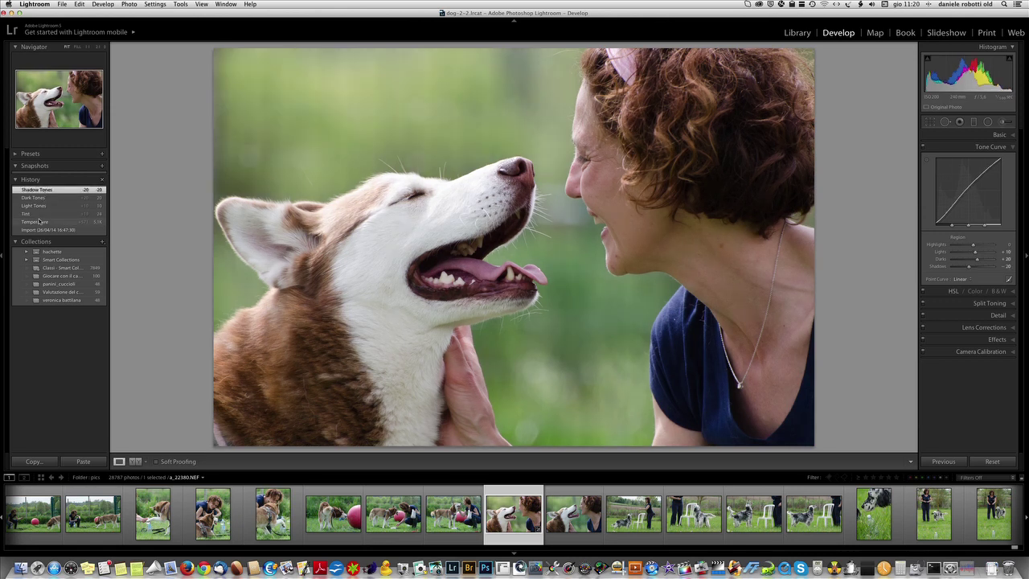
pyautogui.click(38, 214)
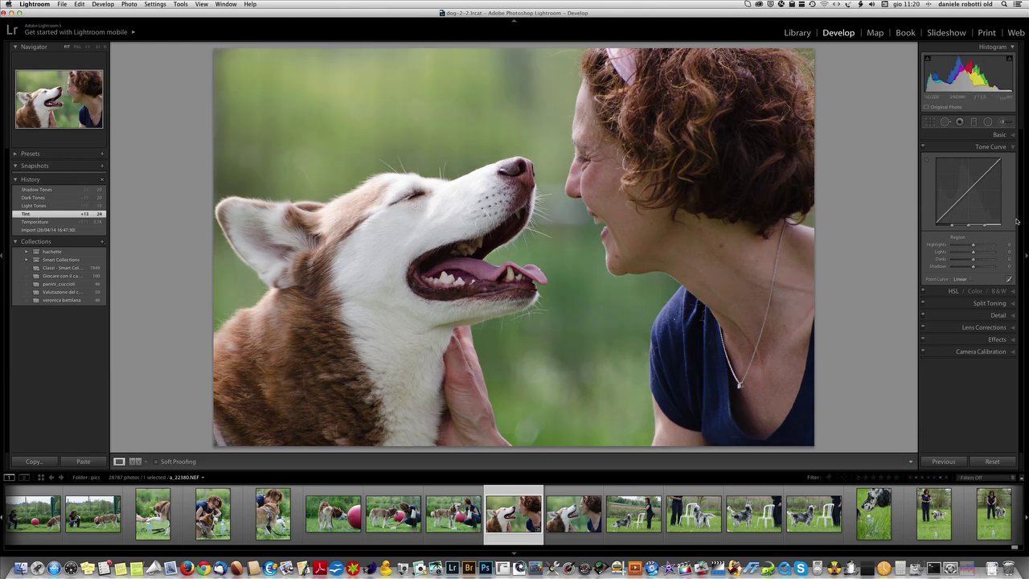
pyautogui.click(1012, 147)
pyautogui.click(1012, 135)
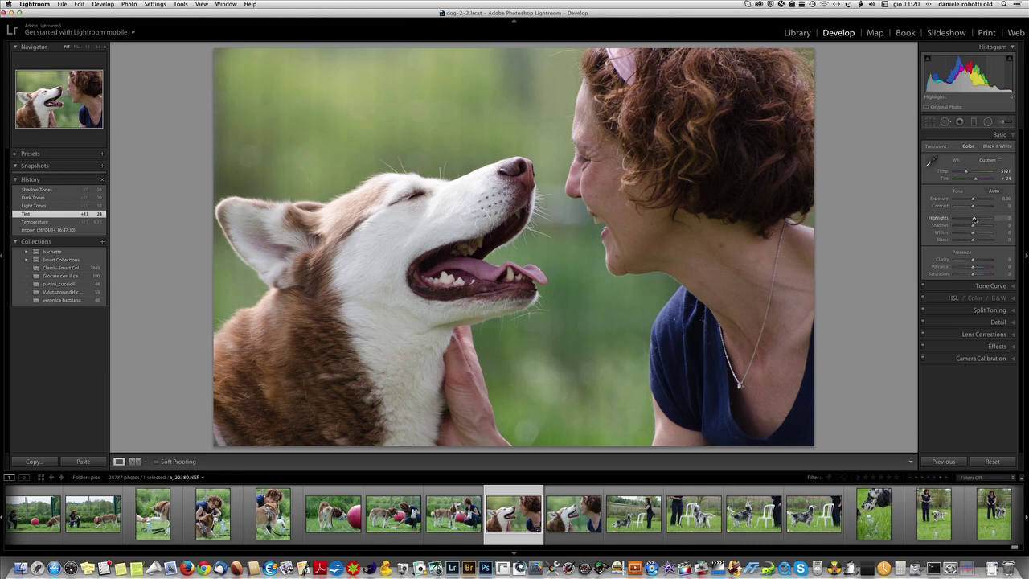
pyautogui.moveTo(973, 219); pyautogui.dragTo(980, 219)
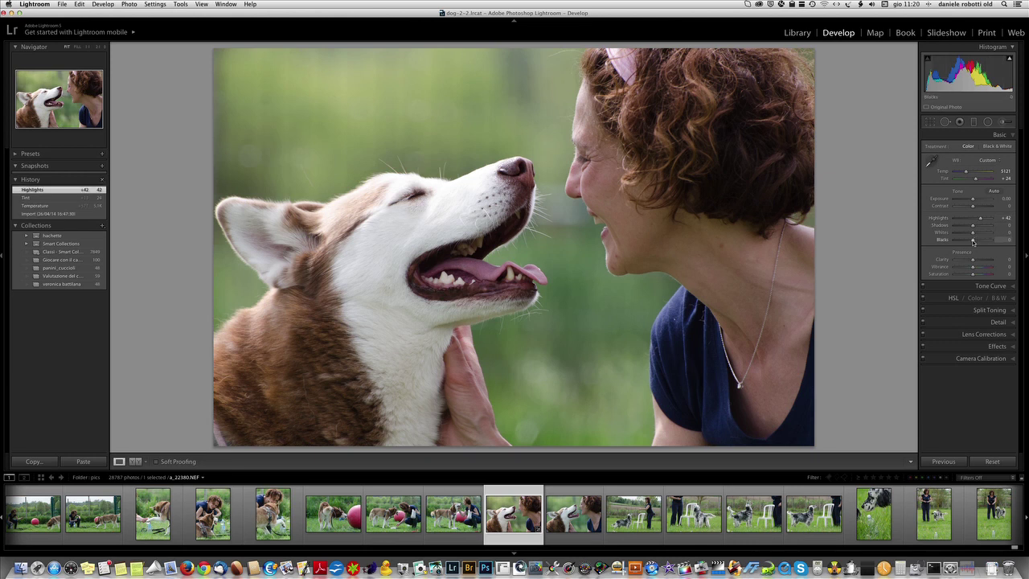
pyautogui.moveTo(973, 241); pyautogui.dragTo(969, 242)
pyautogui.moveTo(968, 242); pyautogui.dragTo(969, 242)
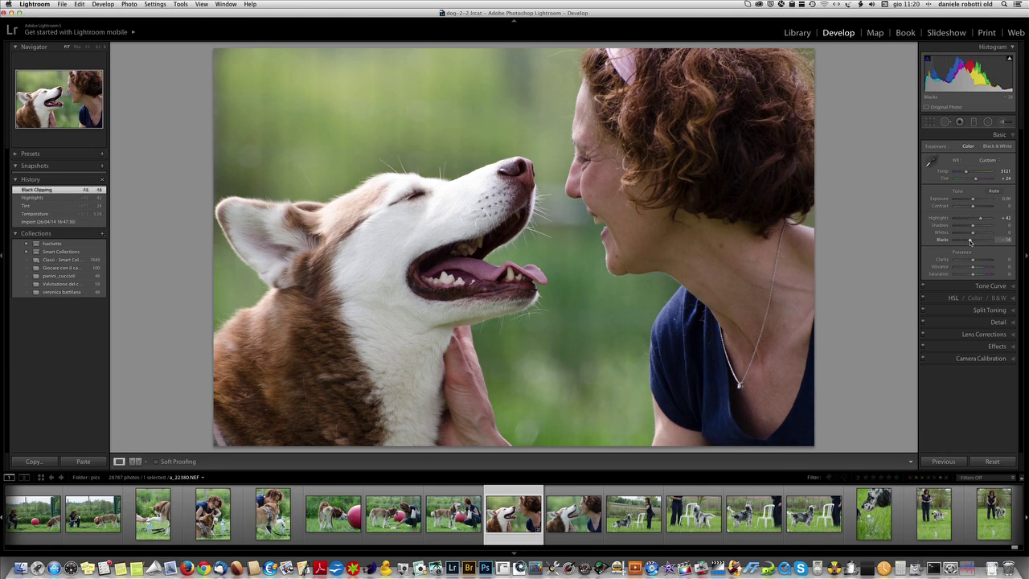
pyautogui.moveTo(980, 218); pyautogui.dragTo(977, 219)
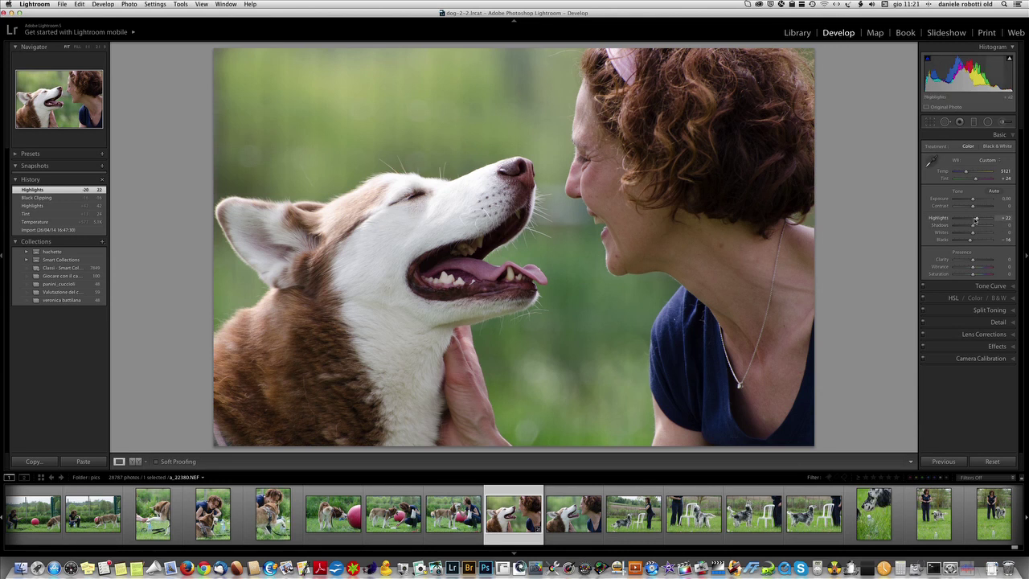
pyautogui.click(36, 214)
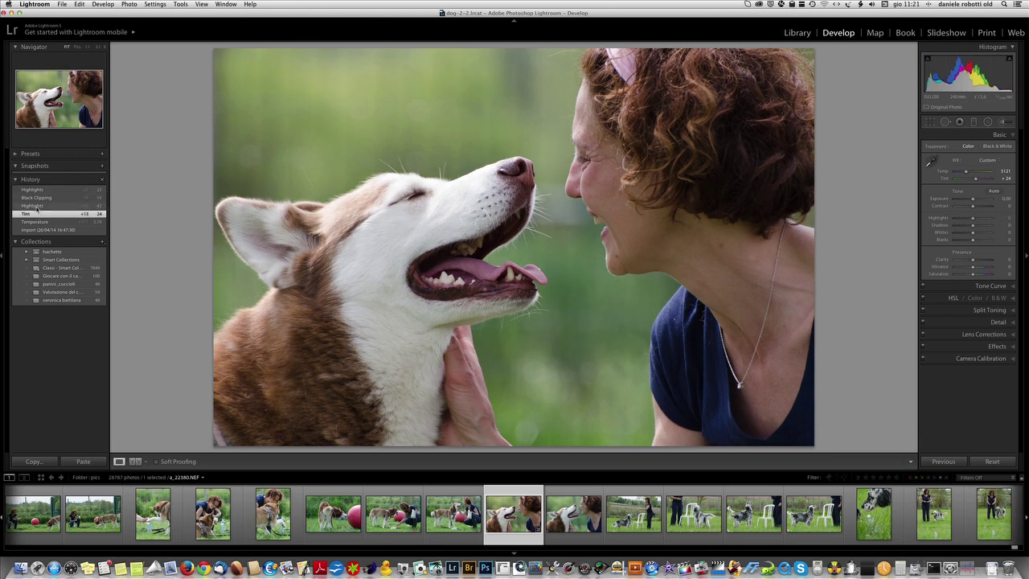
pyautogui.click(1012, 286)
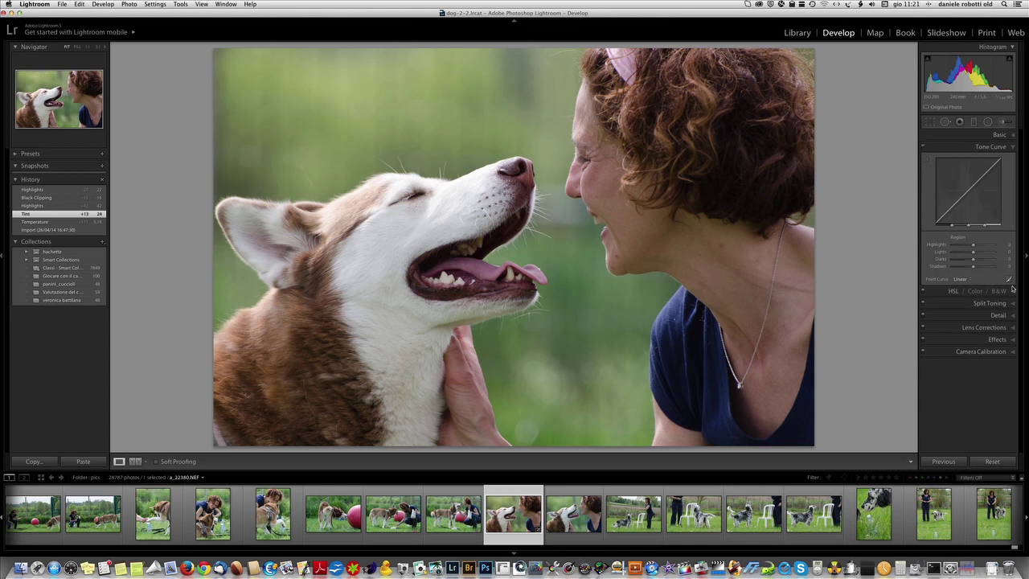
# - Enter tone curve regions Lights +10, Darks +20 and Shadows -10 after the Tint step
pyautogui.click(1005, 252)
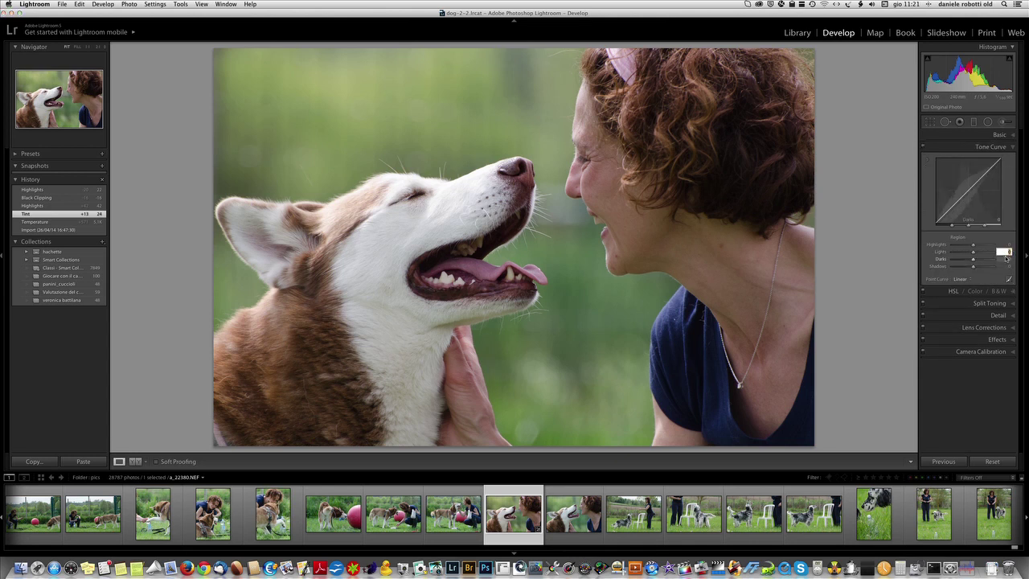
pyautogui.press('shift')
pyautogui.hotkey('shift', 'Up')
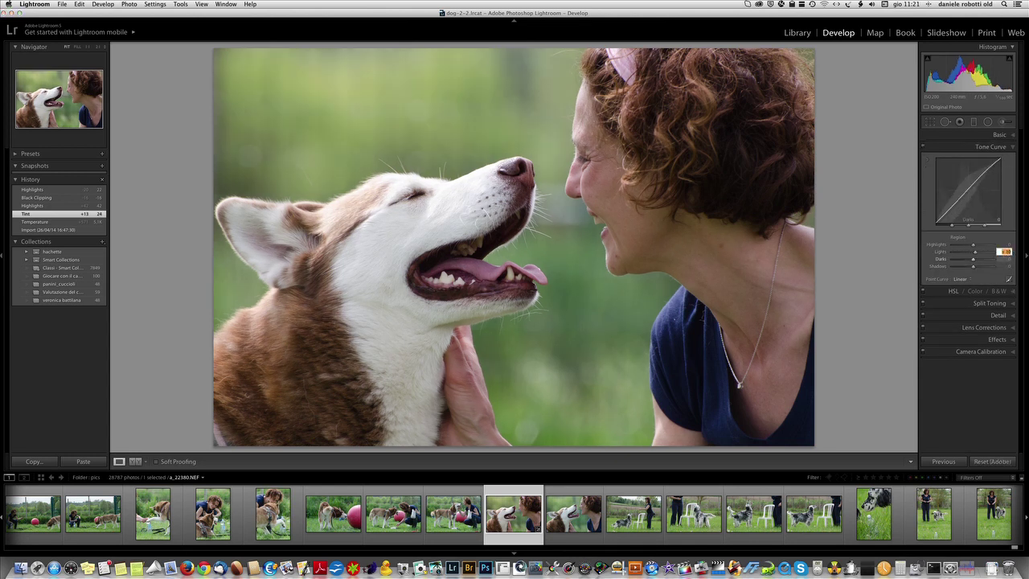
pyautogui.press('Tab')
pyautogui.hotkey('shift', 'Up')
pyautogui.hotkey('shift', 'Up')
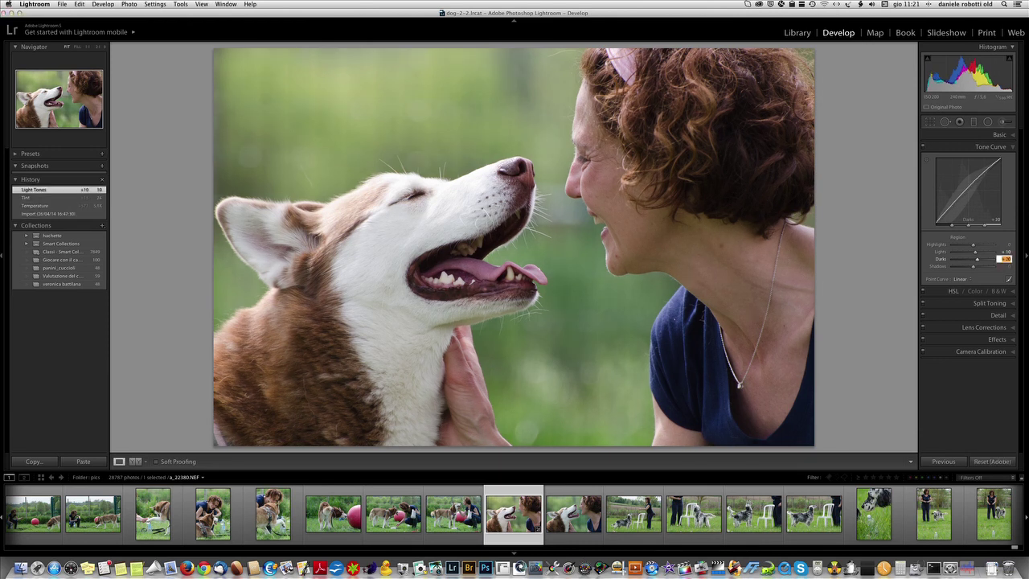
pyautogui.write('20')
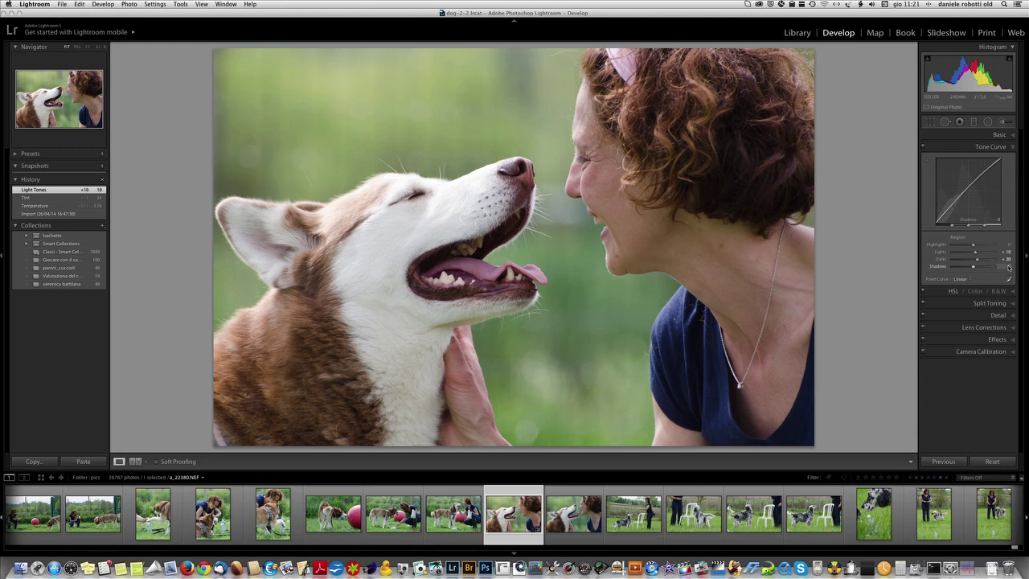
pyautogui.press('Tab')
pyautogui.write('-10')
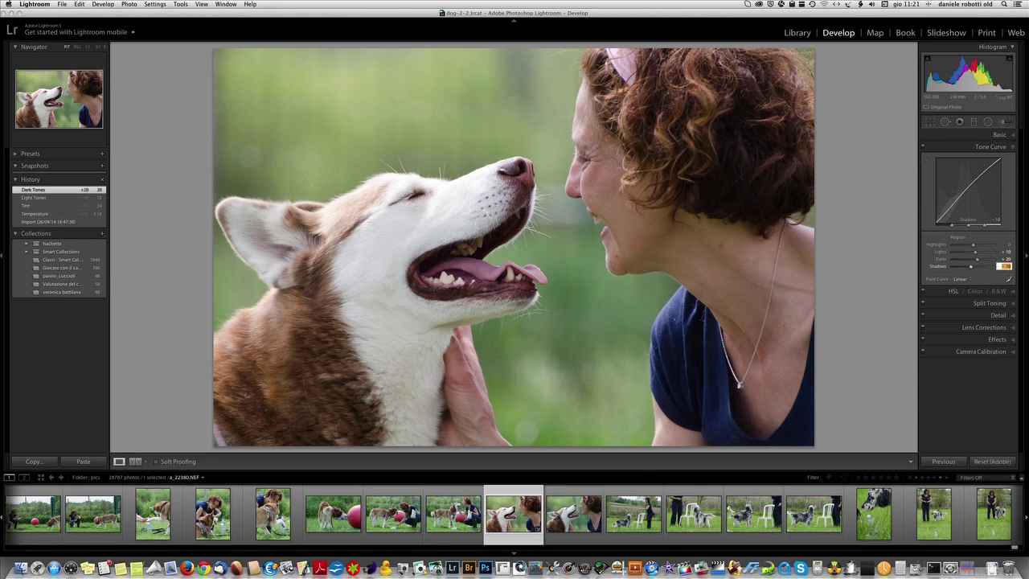
pyautogui.press('Return')
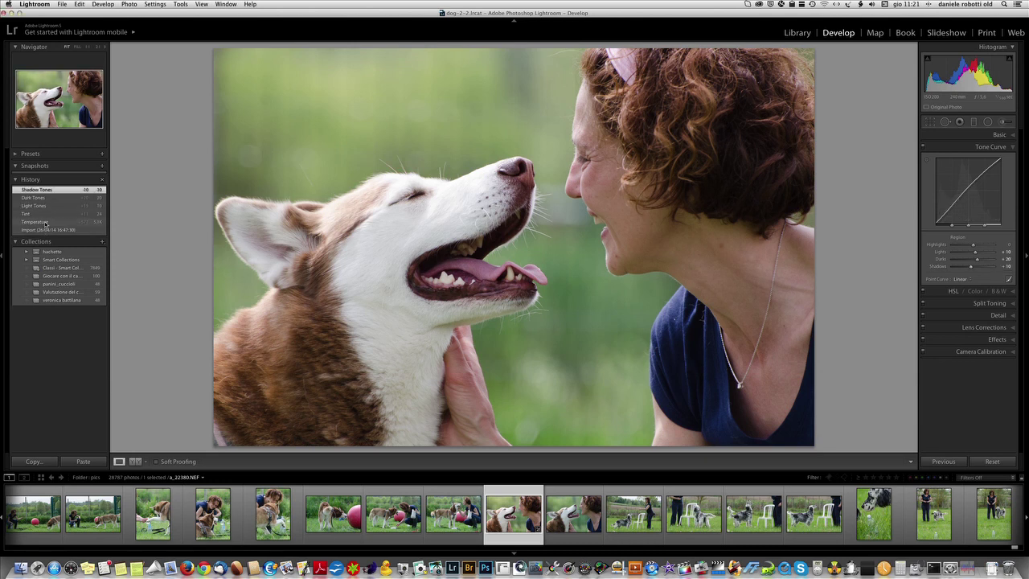
# - Compare the Temperature and Import history states, then return to the latest Shadow Tones step
pyautogui.click(46, 222)
pyautogui.click(42, 230)
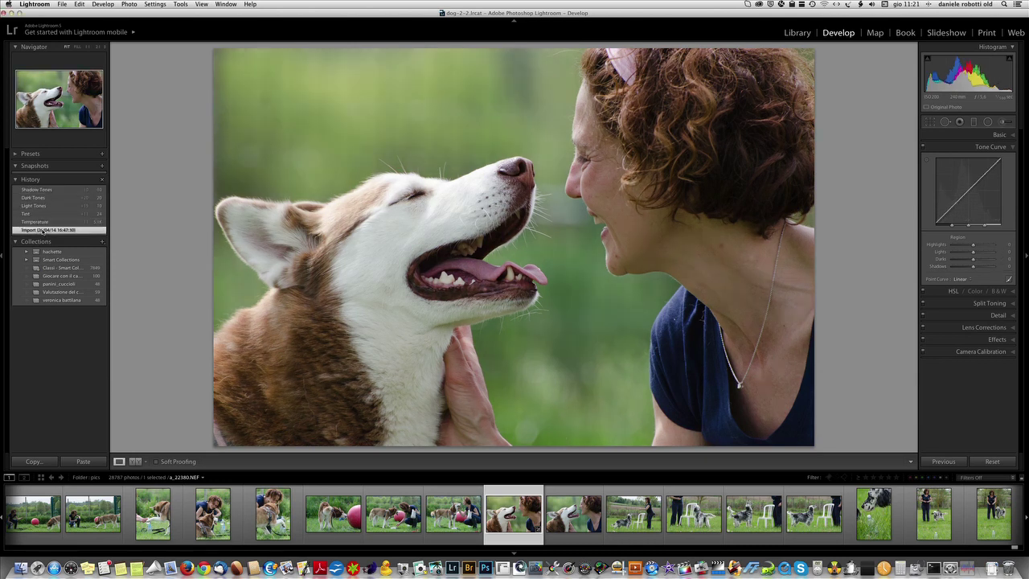
pyautogui.click(46, 189)
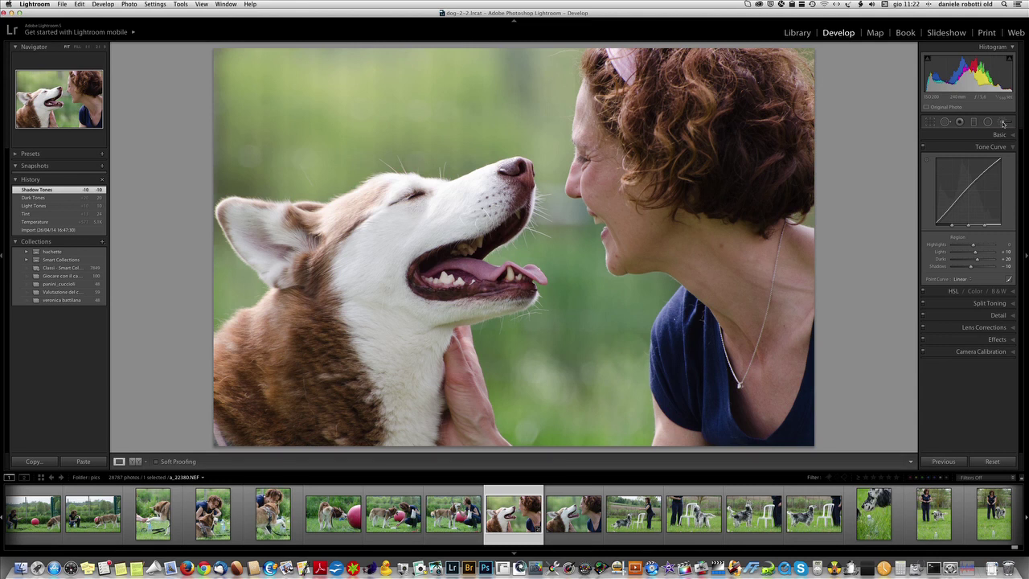
# - Set up the Adjustment Brush with Saturation reset to 0 and Exposure about -0.18
pyautogui.click(1002, 122)
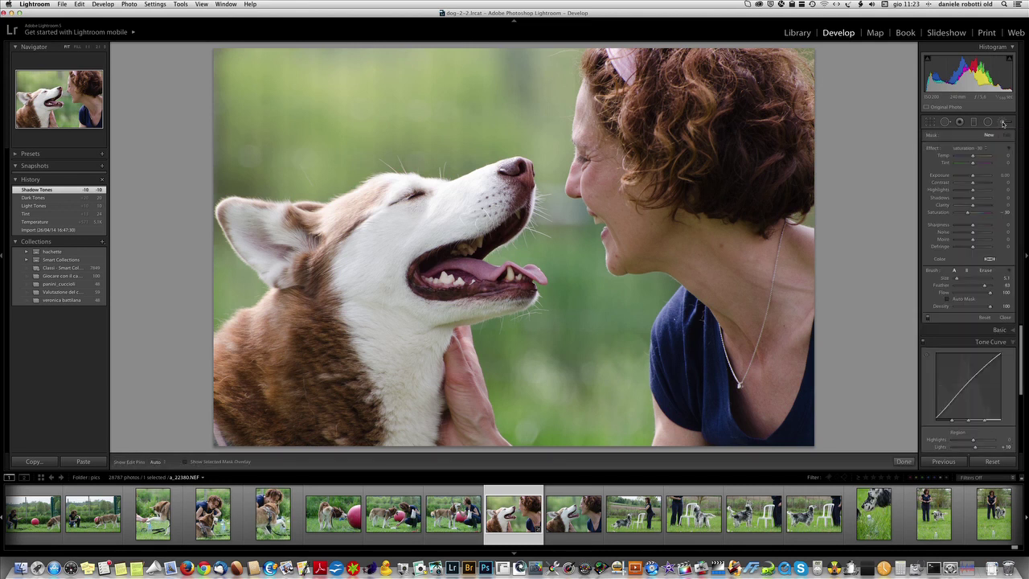
pyautogui.doubleClick(969, 213)
pyautogui.moveTo(972, 177); pyautogui.dragTo(970, 179)
pyautogui.moveTo(969, 178); pyautogui.dragTo(968, 178)
pyautogui.moveTo(968, 177); pyautogui.dragTo(970, 177)
pyautogui.moveTo(971, 177); pyautogui.dragTo(973, 177)
# - Set brush Highlights to about -18, hide edit pins and paint over the dog's snout
pyautogui.moveTo(973, 191); pyautogui.dragTo(972, 192)
pyautogui.moveTo(972, 191); pyautogui.dragTo(968, 191)
pyautogui.moveTo(968, 191); pyautogui.dragTo(973, 191)
pyautogui.moveTo(972, 191); pyautogui.dragTo(969, 191)
pyautogui.press('h')
pyautogui.moveTo(491, 170); pyautogui.dragTo(505, 172)
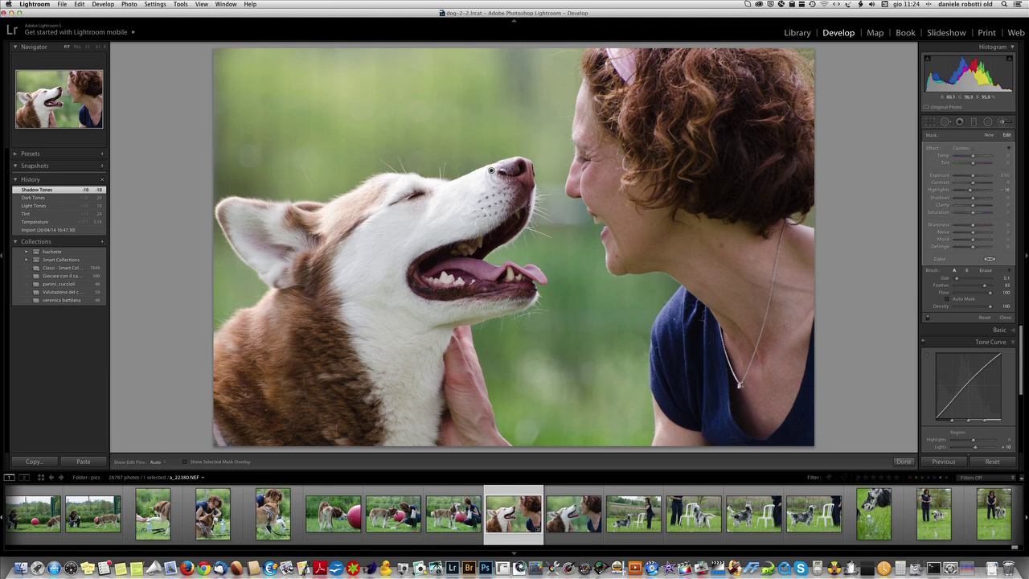
pyautogui.click(1004, 122)
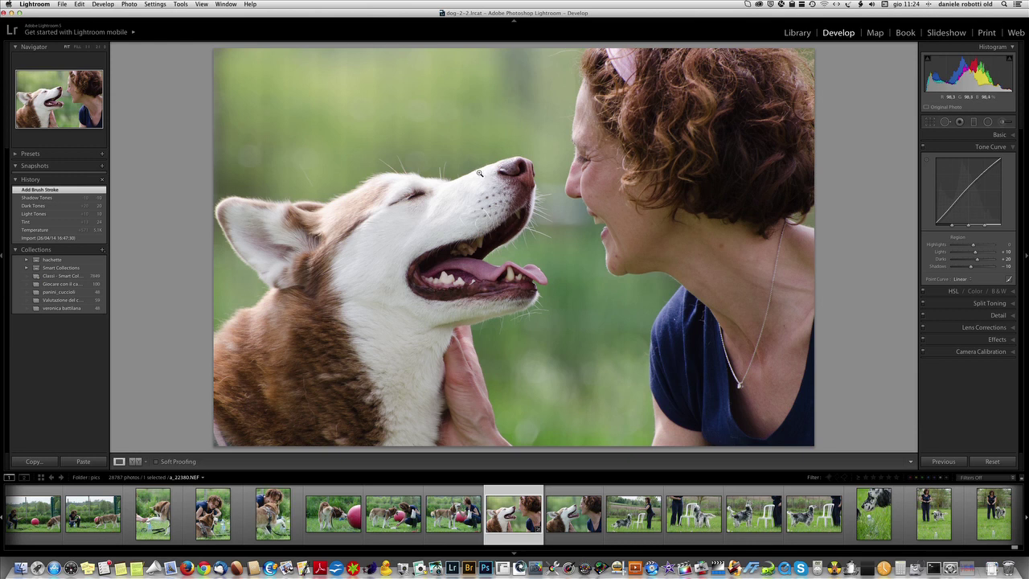
pyautogui.click(1003, 122)
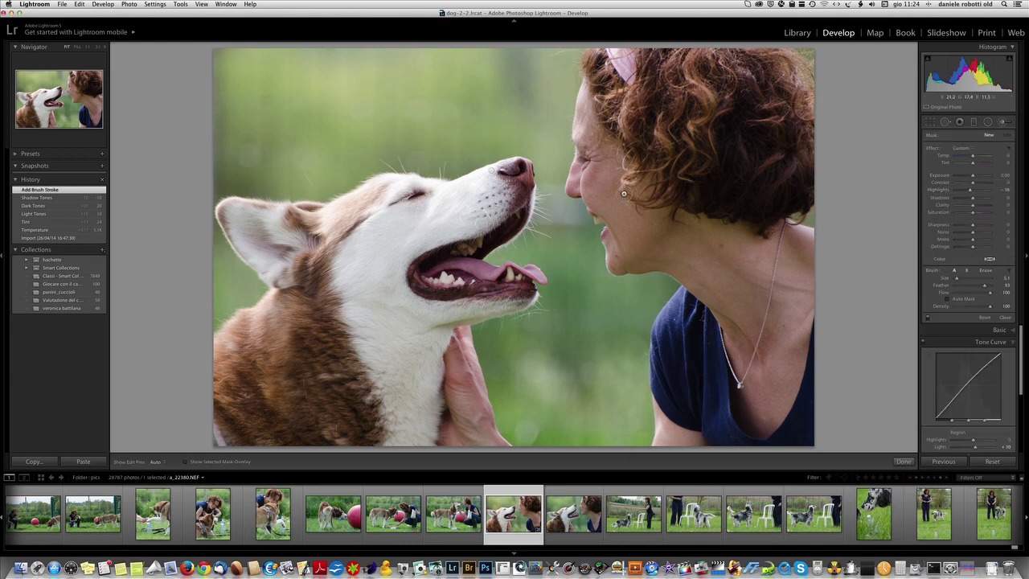
# - Select the face brush pin and set its Highlights to -33 and Contrast to -21
pyautogui.moveTo(498, 170); pyautogui.dragTo(378, 183)
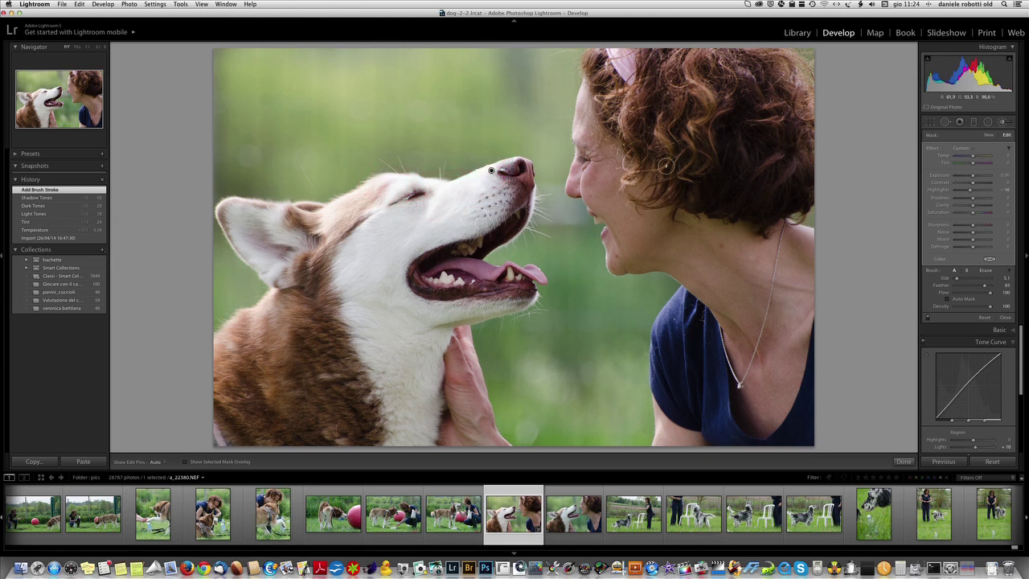
pyautogui.moveTo(970, 193)
pyautogui.mouseDown()
pyautogui.moveTo(956, 192)
pyautogui.moveTo(968, 194)
pyautogui.mouseUp()
pyautogui.moveTo(968, 193); pyautogui.dragTo(969, 191)
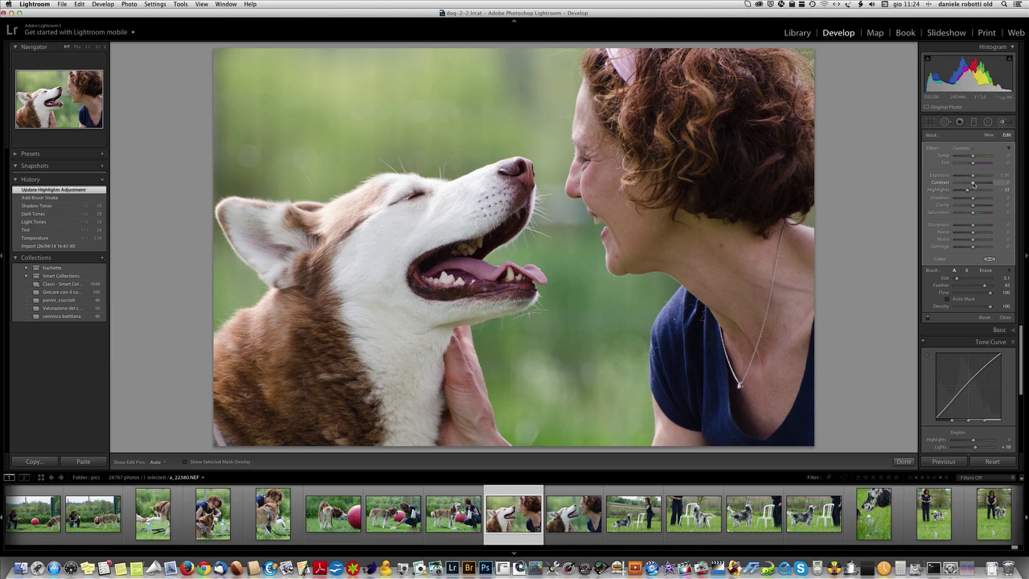
pyautogui.moveTo(972, 184); pyautogui.dragTo(967, 185)
pyautogui.moveTo(968, 184); pyautogui.dragTo(969, 184)
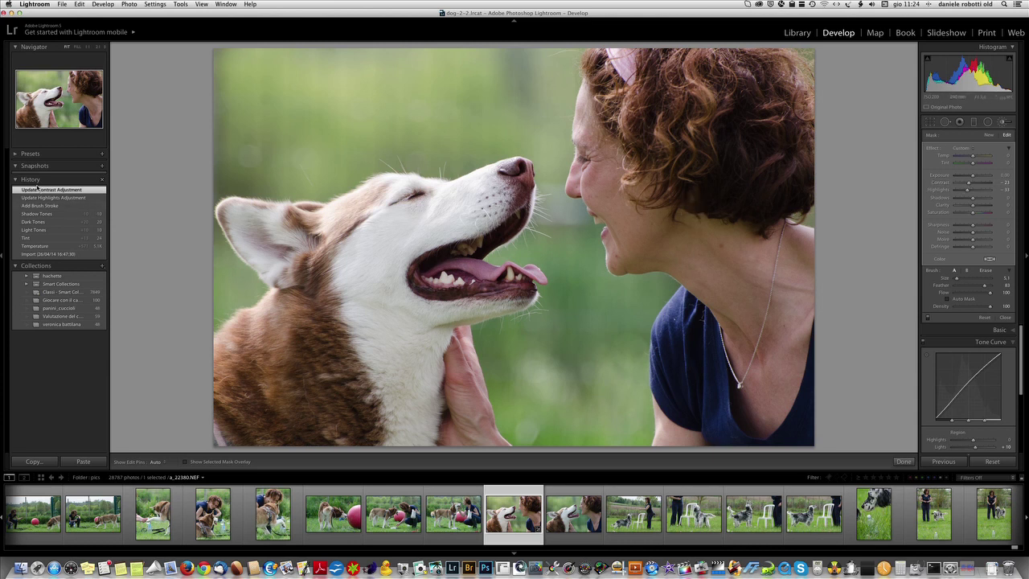
pyautogui.click(34, 232)
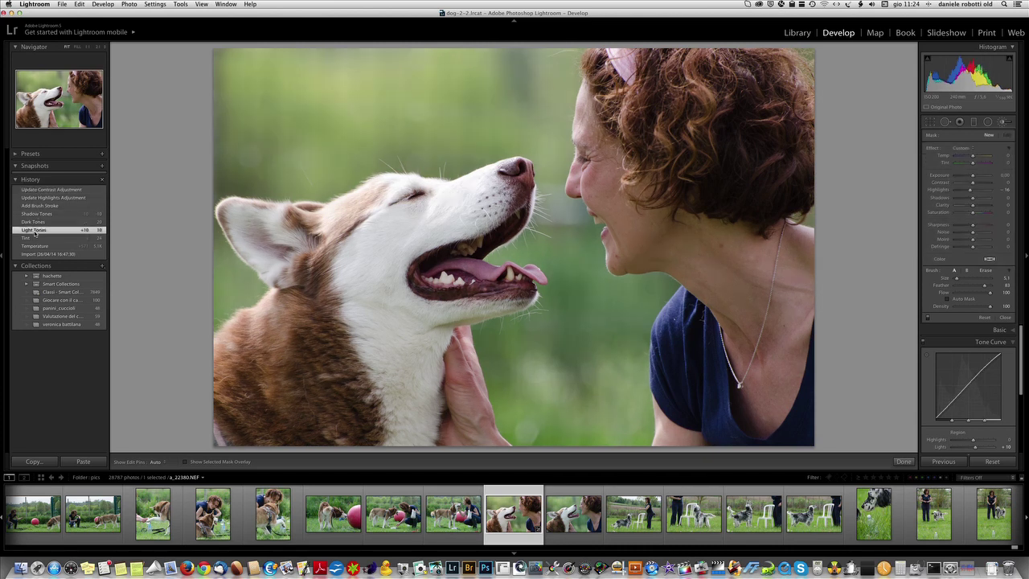
# - Compare Light Tones against Update Contrast Adjustment in History, then swap the brush panel for Basic
pyautogui.click(38, 191)
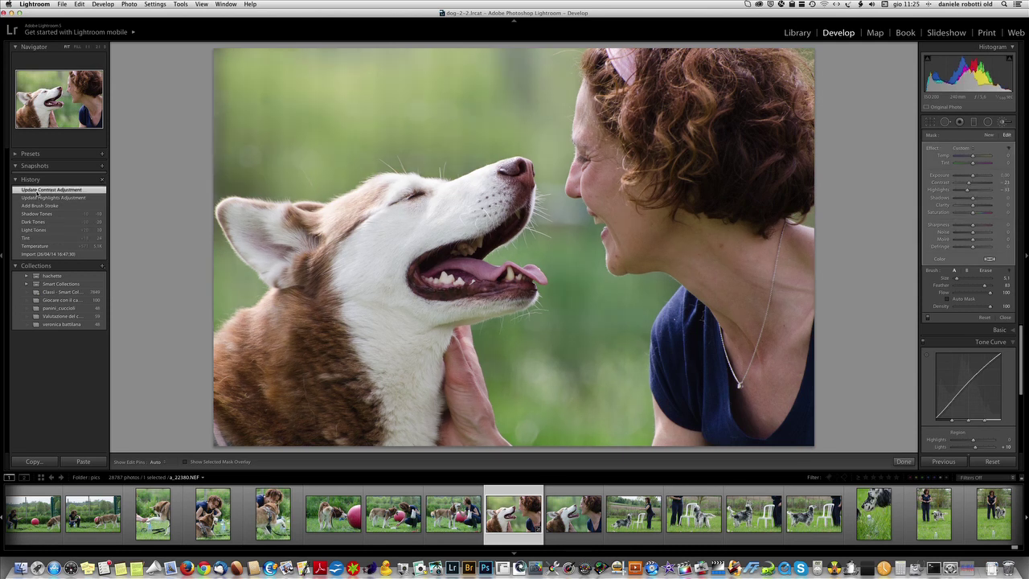
pyautogui.click(35, 231)
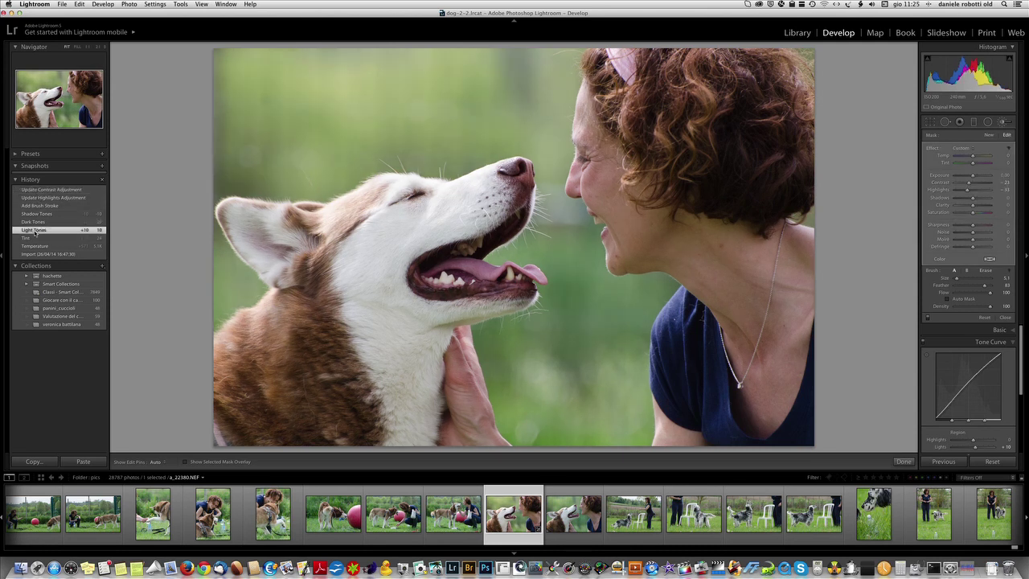
pyautogui.click(37, 190)
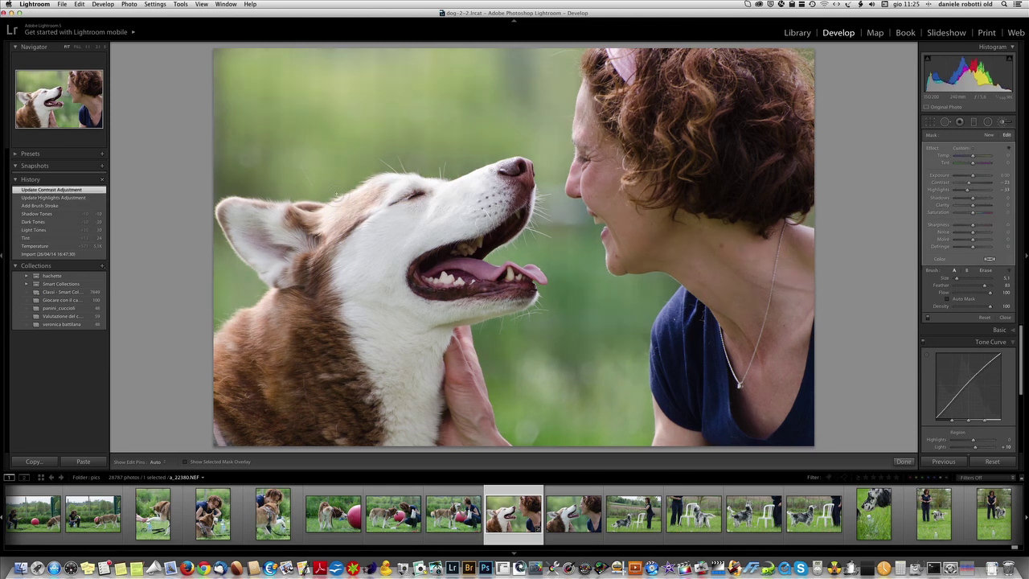
pyautogui.click(1001, 122)
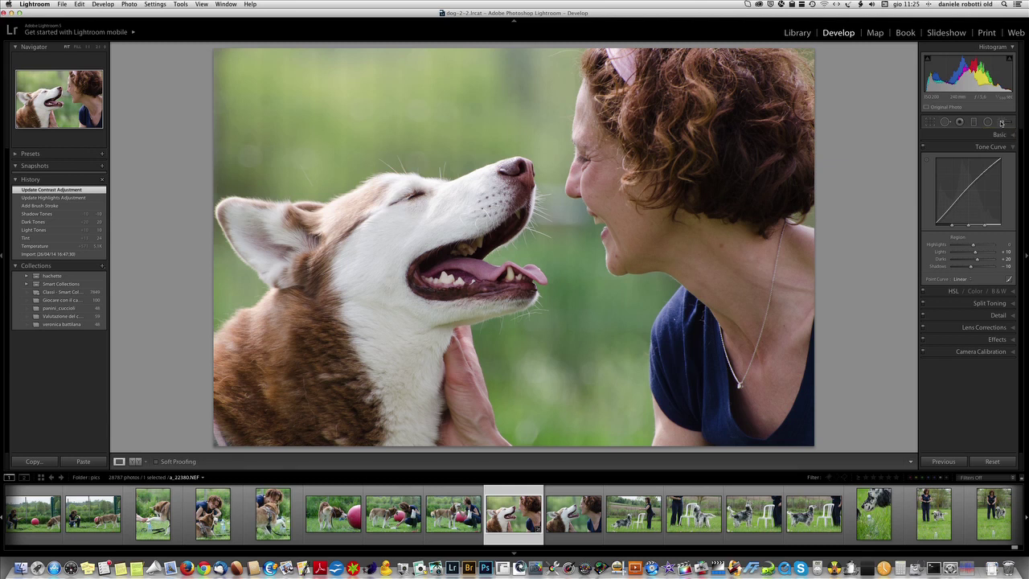
pyautogui.click(1014, 137)
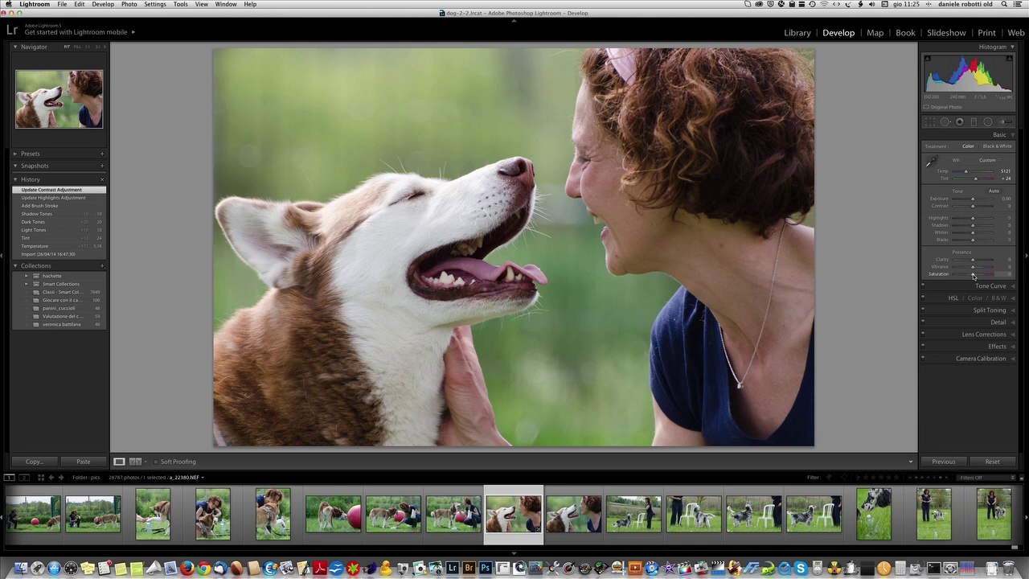
# - Set Basic Saturation to +10, then preview the photo's earlier pre-boost history state
pyautogui.moveTo(973, 275); pyautogui.dragTo(976, 277)
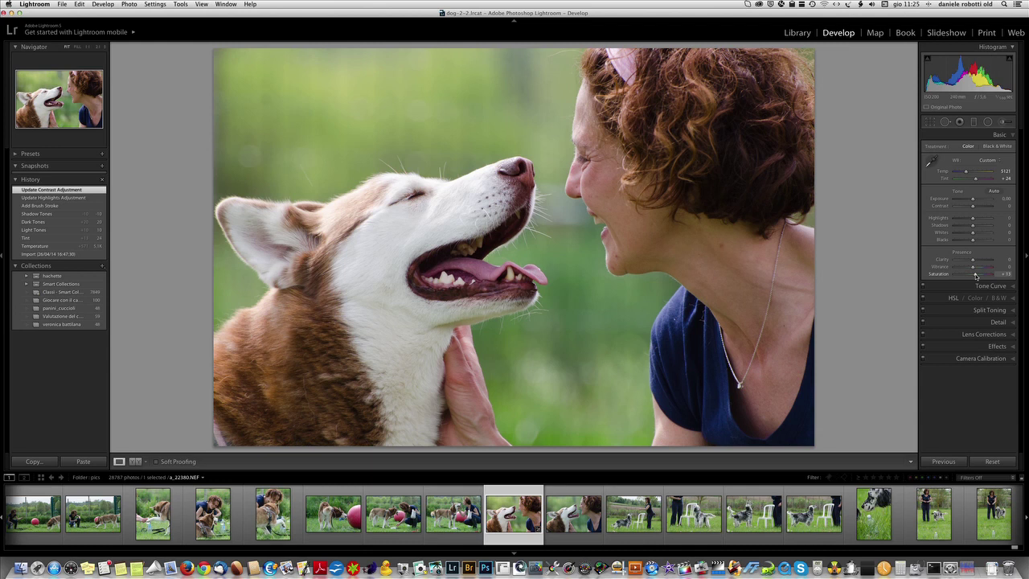
pyautogui.click(1002, 274)
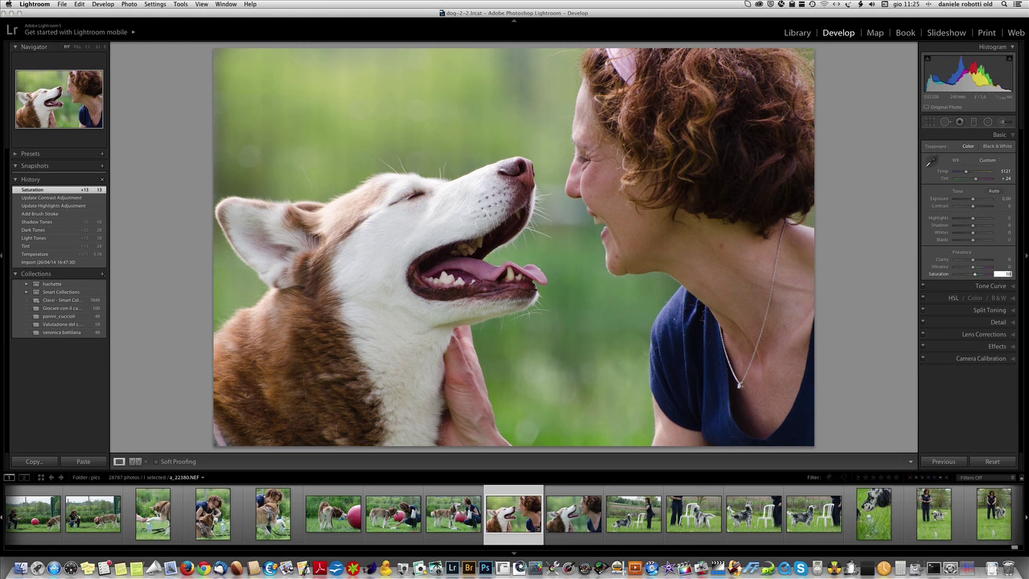
pyautogui.press('Return')
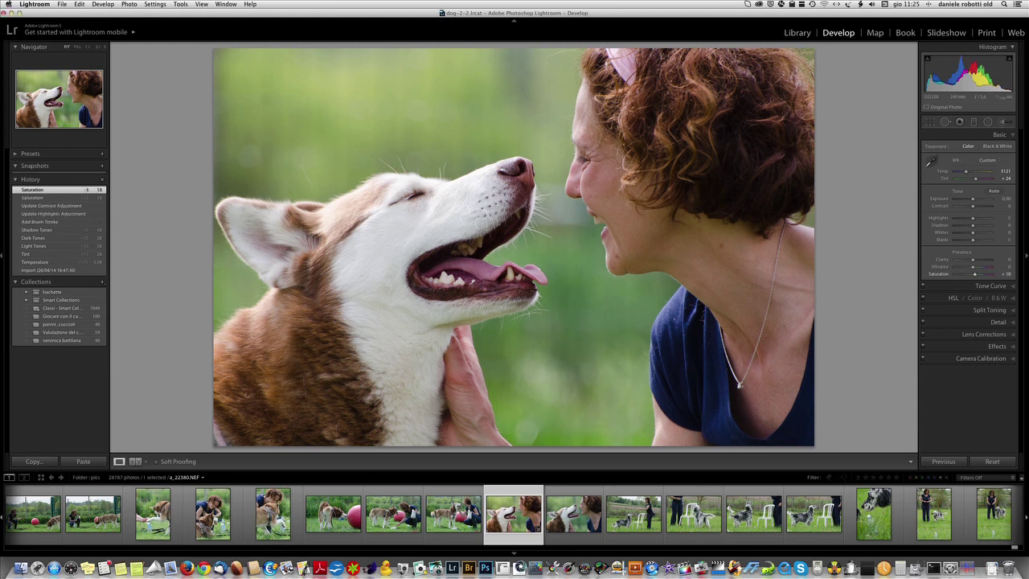
pyautogui.click(30, 207)
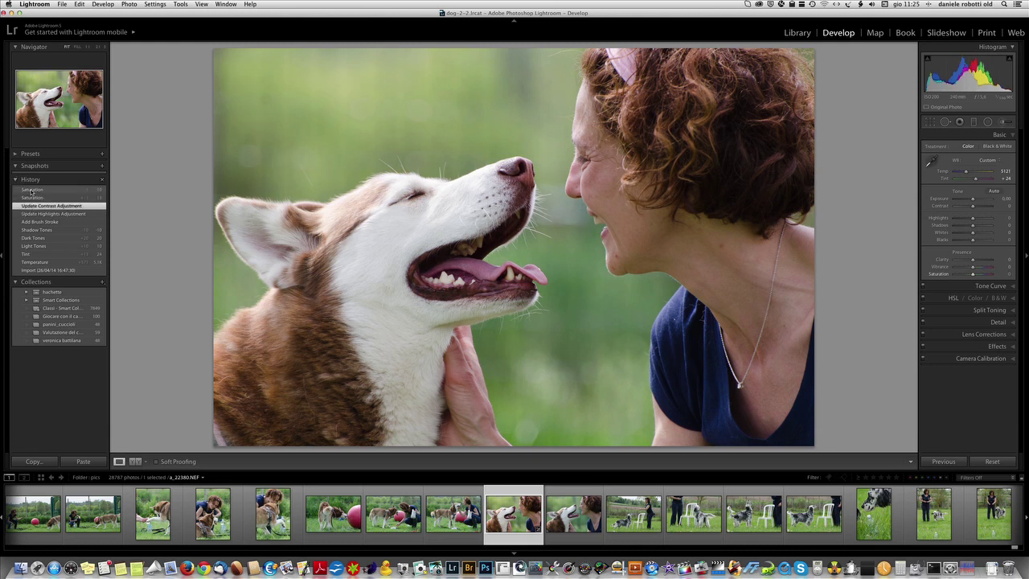
pyautogui.click(31, 190)
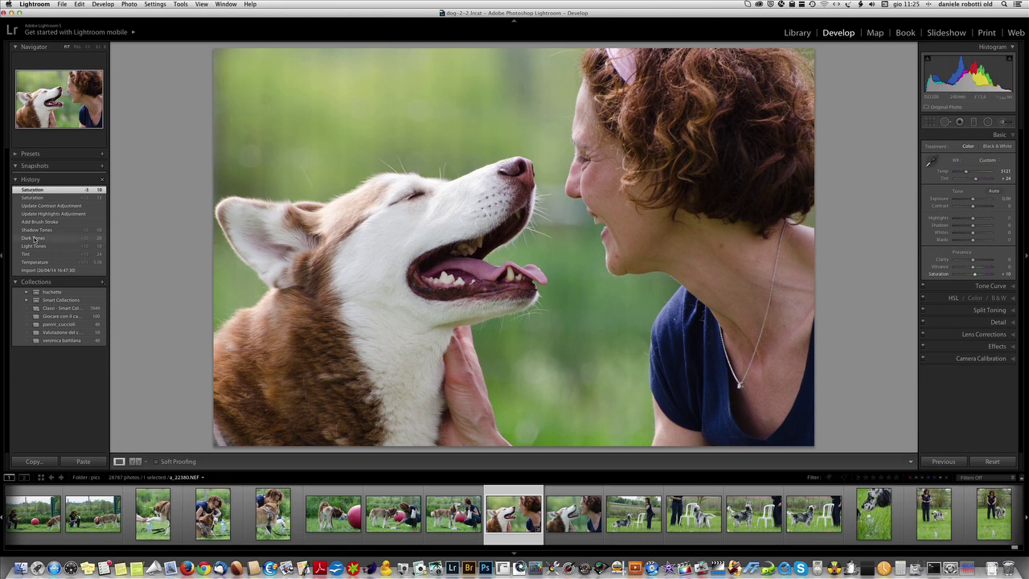
pyautogui.click(41, 271)
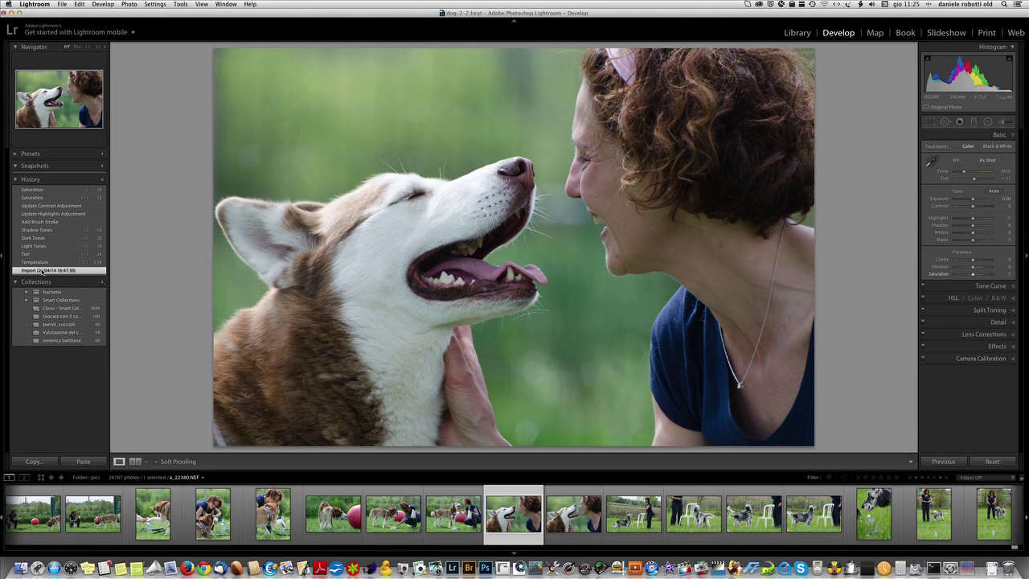
pyautogui.click(43, 189)
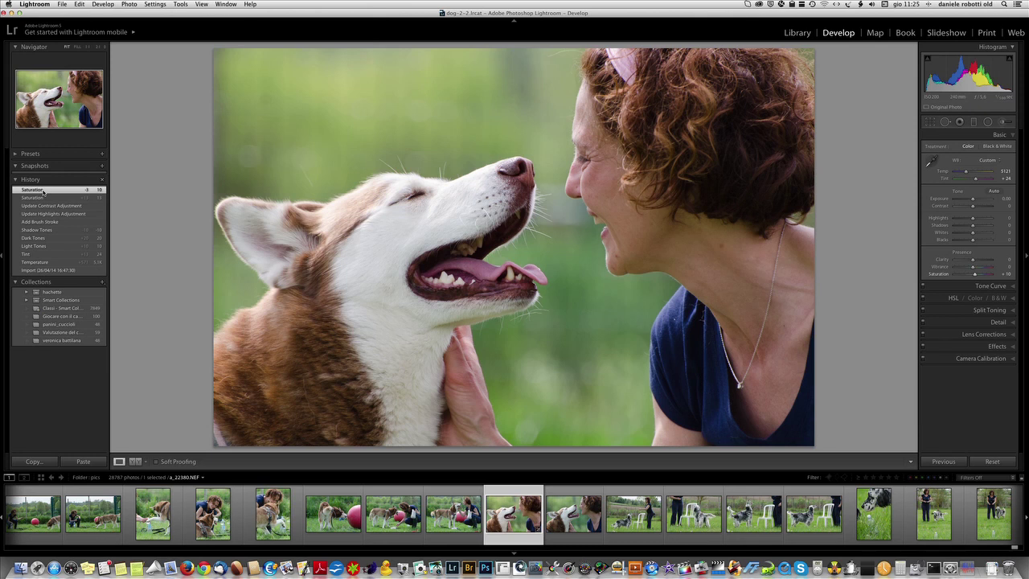